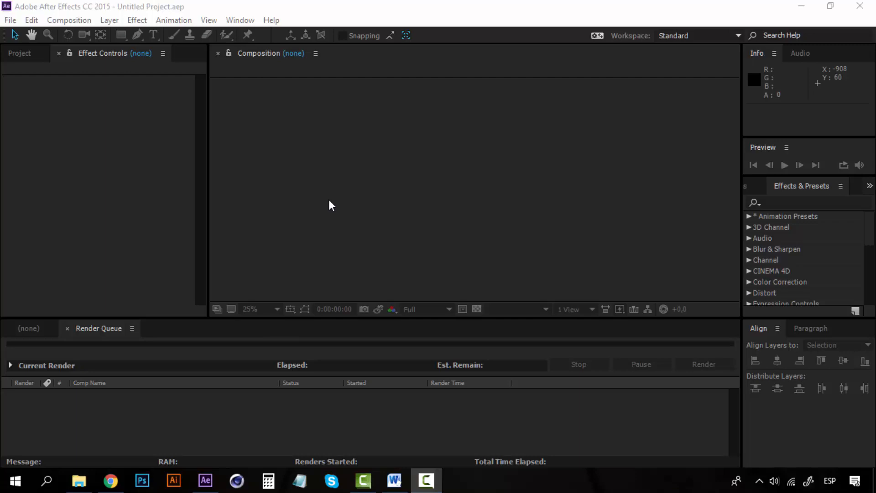
Create a new composition with the HDTV 1080 29.97 preset and a duration of 50 seconds.
left_click(84, 21)
left_click(89, 35)
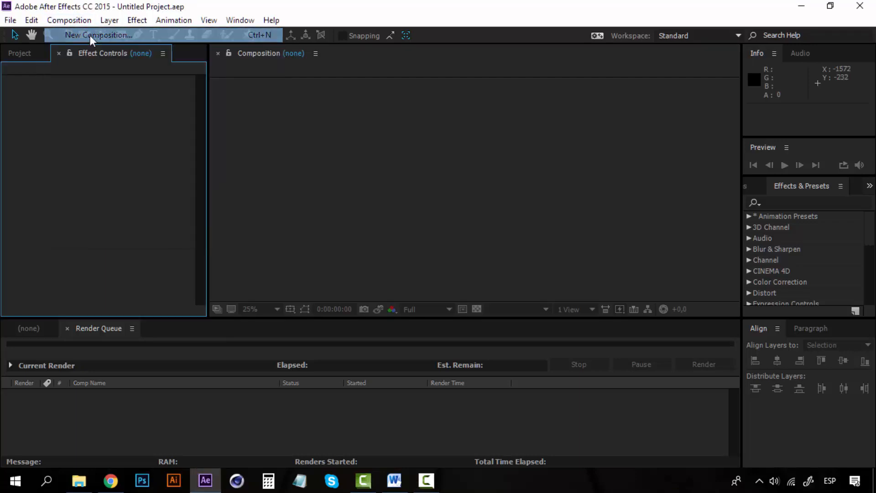
left_click(498, 177)
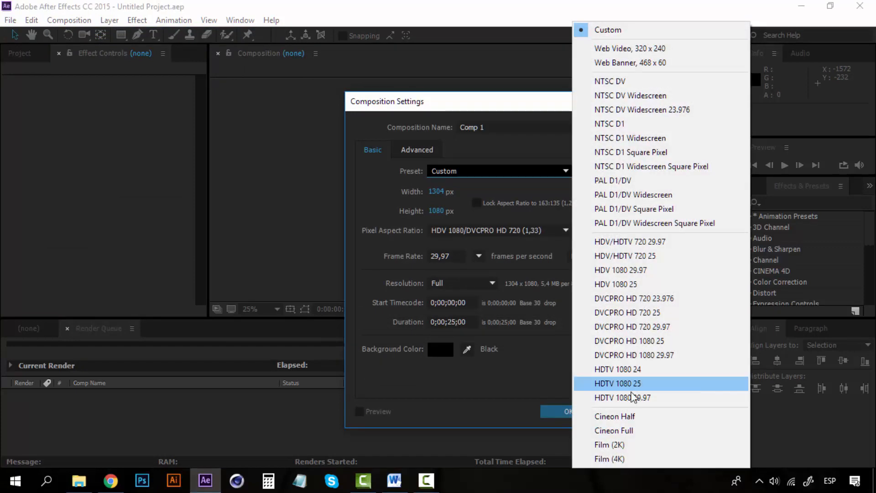
left_click(633, 399)
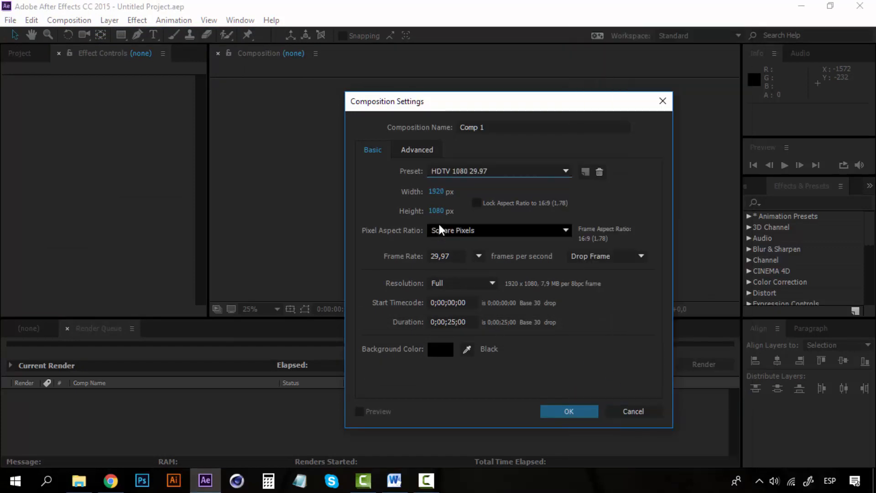
left_click(451, 325)
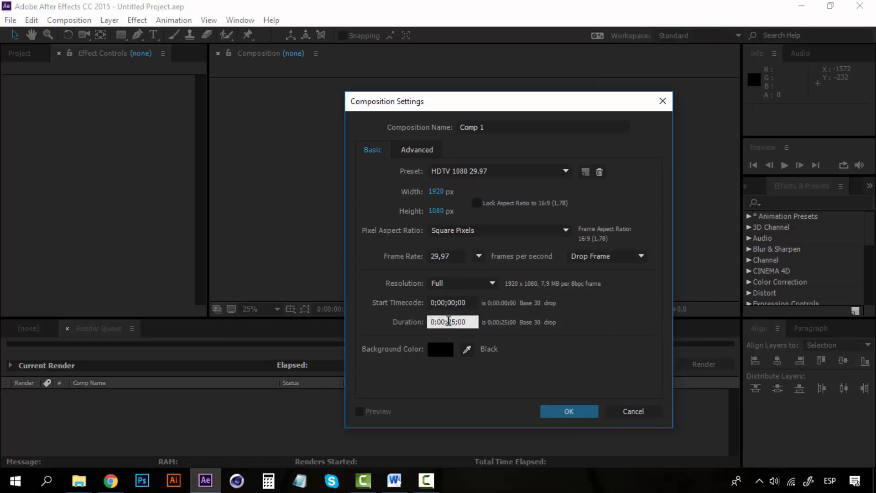
left_click_drag(450, 321, 456, 322)
type("50")
left_click(563, 412)
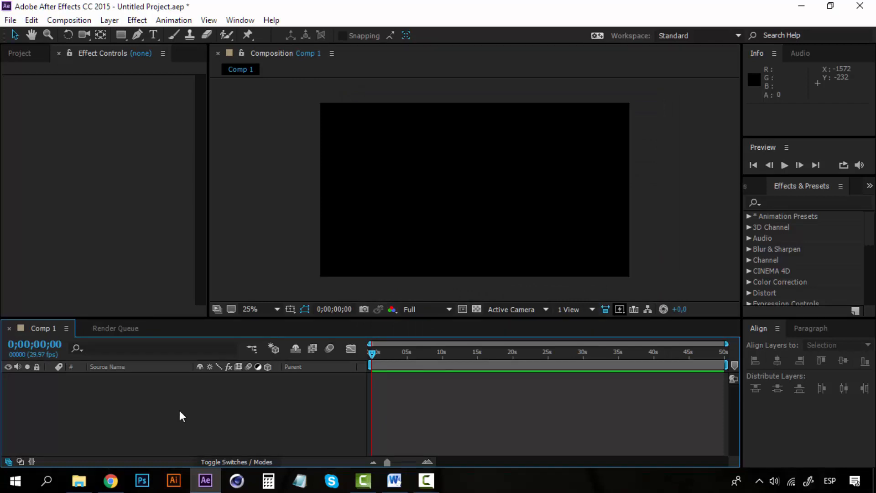
Add a 1920 x 1080 px solid layer in a deep cyan color to the composition.
left_click(20, 53)
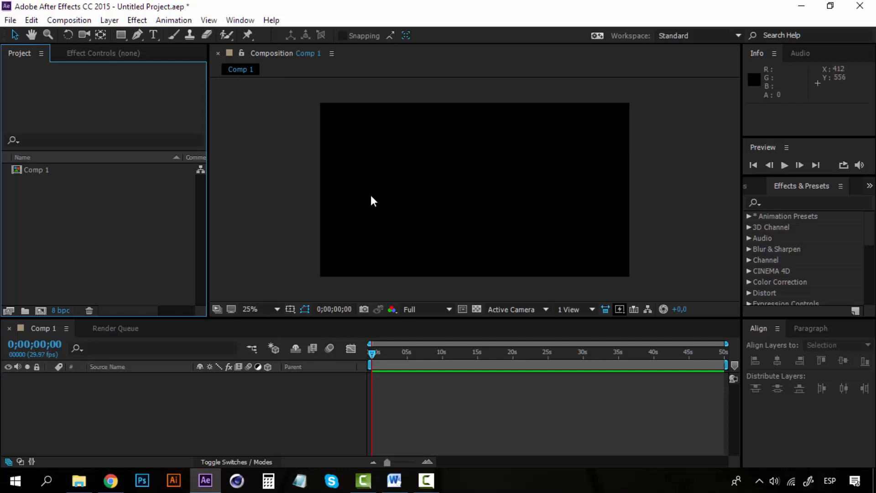
left_click(111, 21)
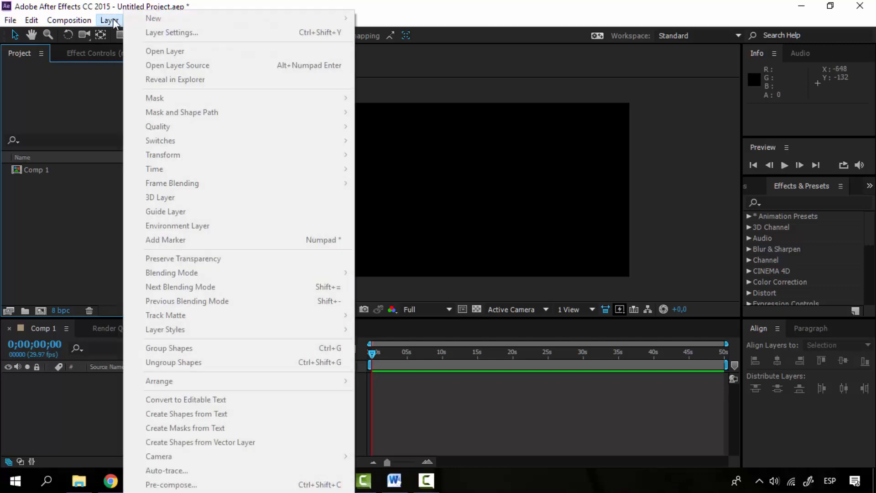
left_click(91, 247)
left_click(96, 395)
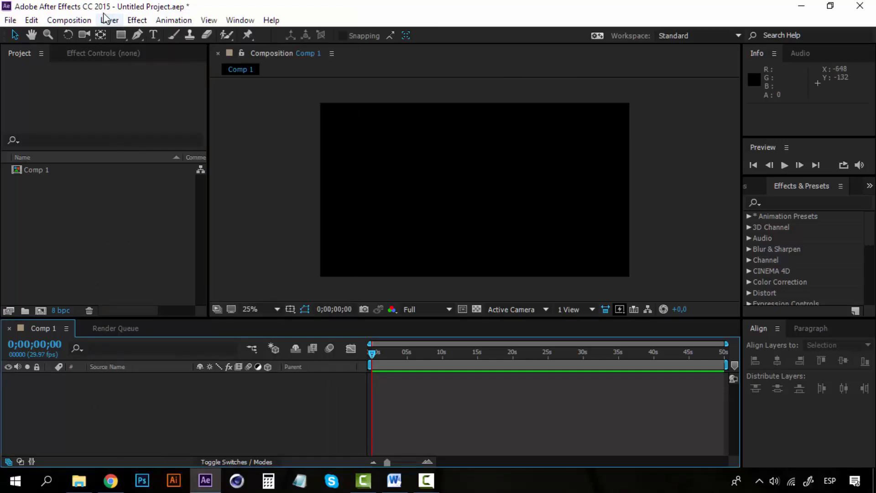
left_click(112, 21)
mouse_move(301, 26)
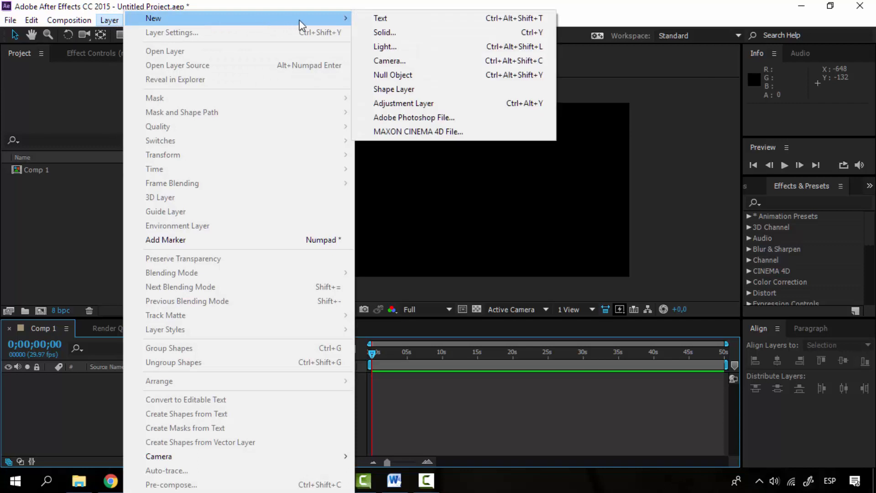
left_click(425, 32)
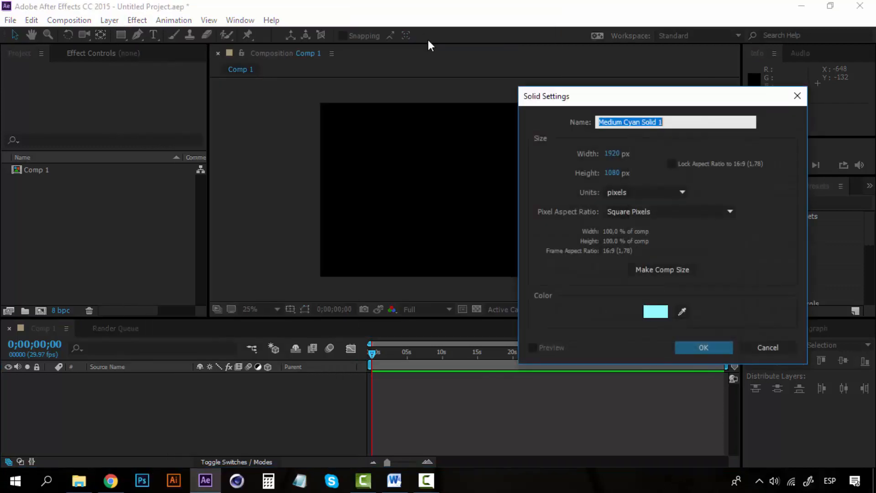
left_click(658, 311)
left_click(638, 388)
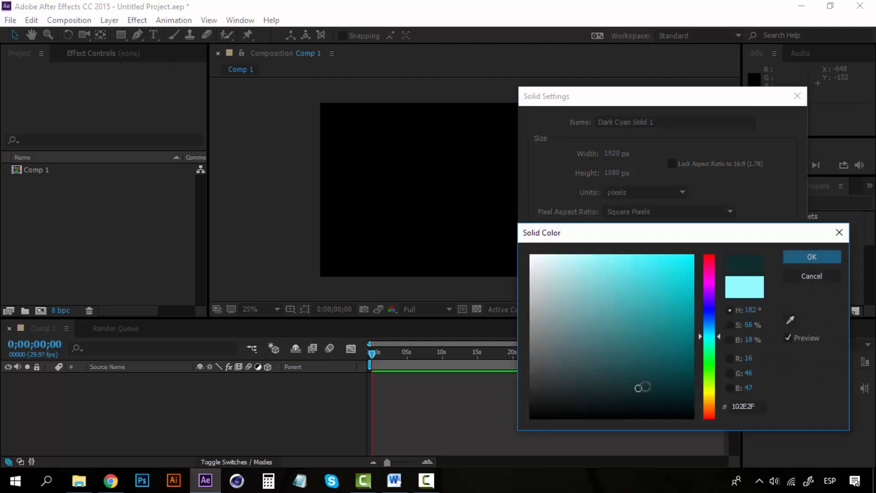
left_click_drag(642, 387, 693, 368)
left_click(806, 256)
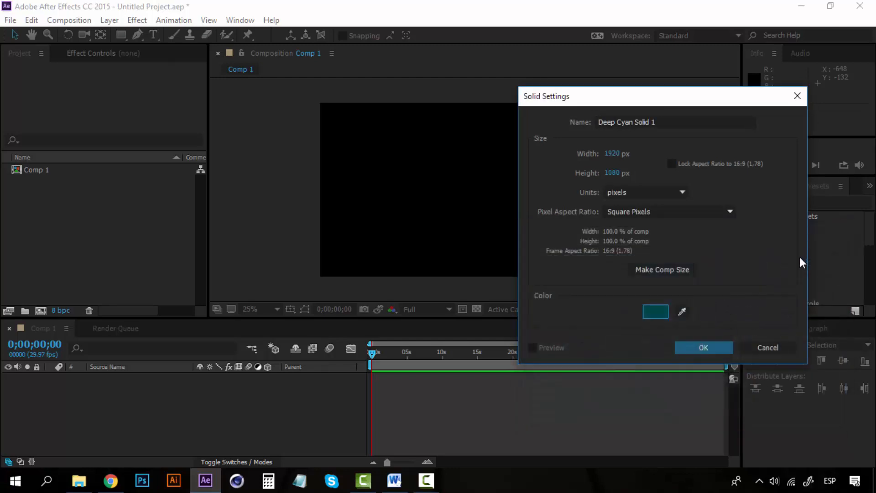
left_click(717, 346)
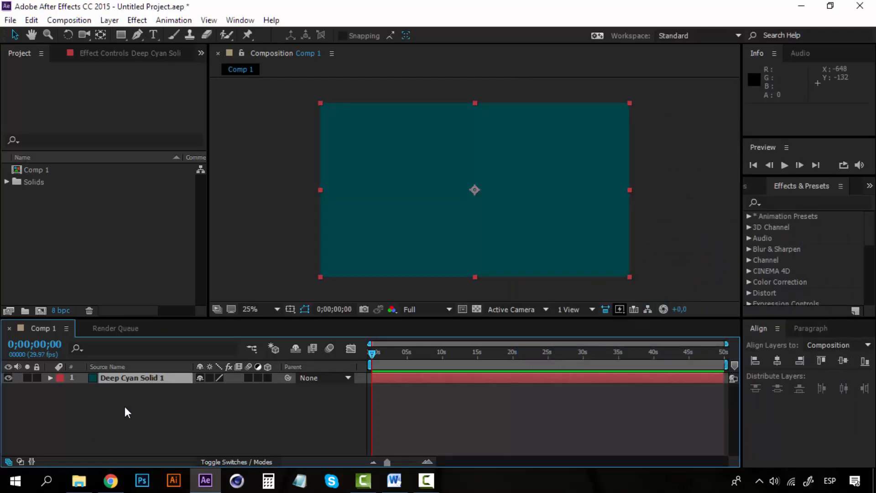
Search the effects and presets for "gradient" and select Gradient Ramp.
left_click(140, 379)
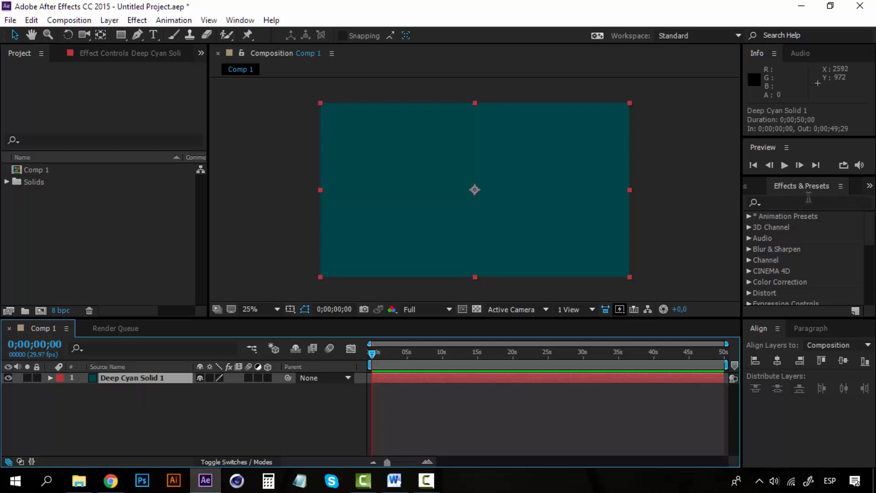
left_click(233, 21)
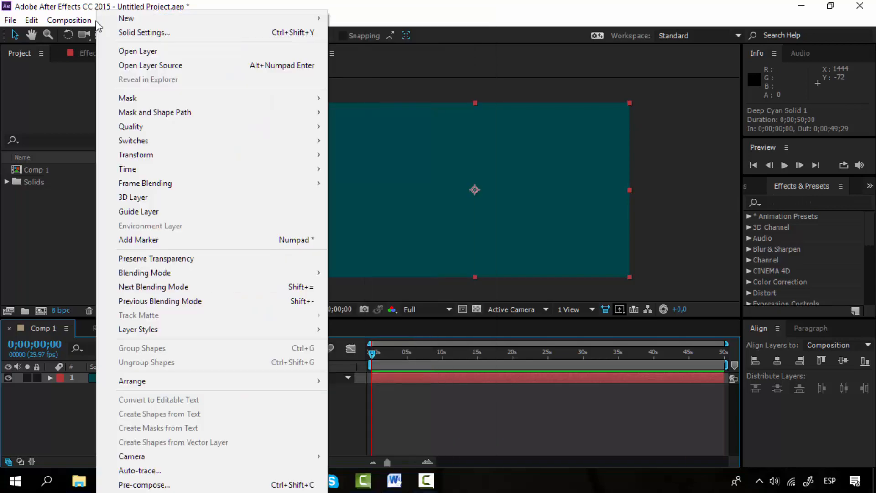
left_click(259, 4)
left_click(137, 20)
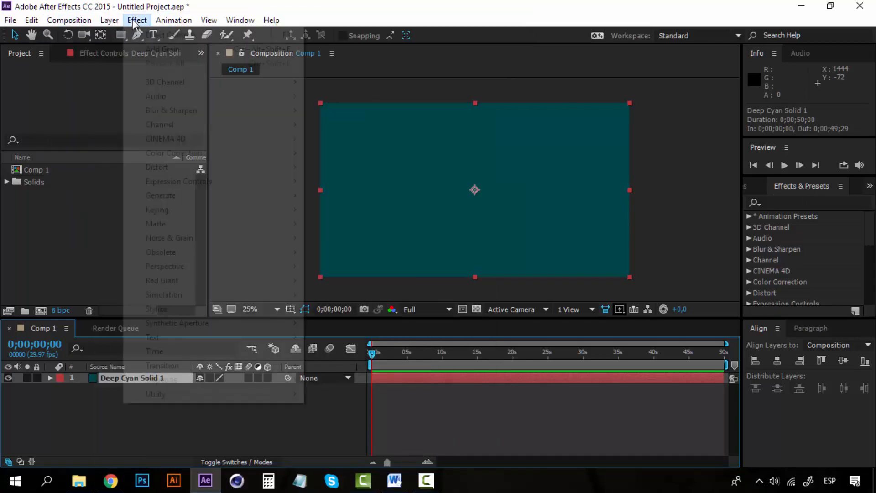
left_click(559, 20)
left_click(834, 201)
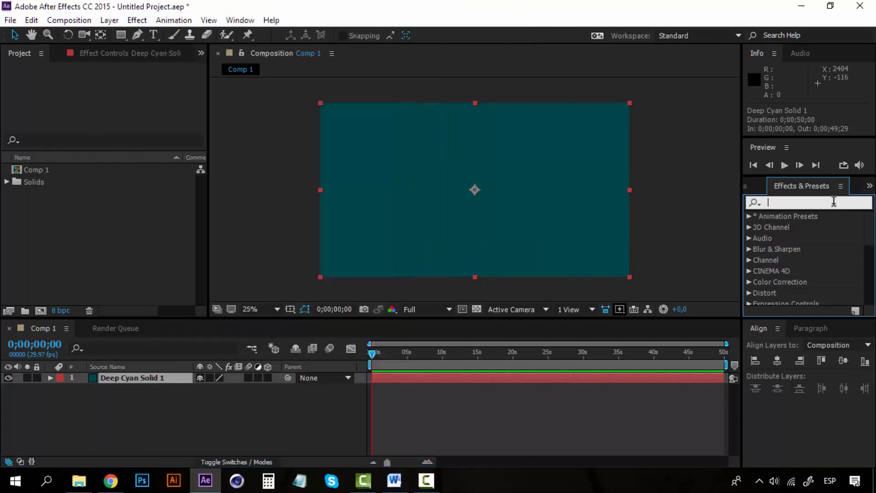
type("gradient")
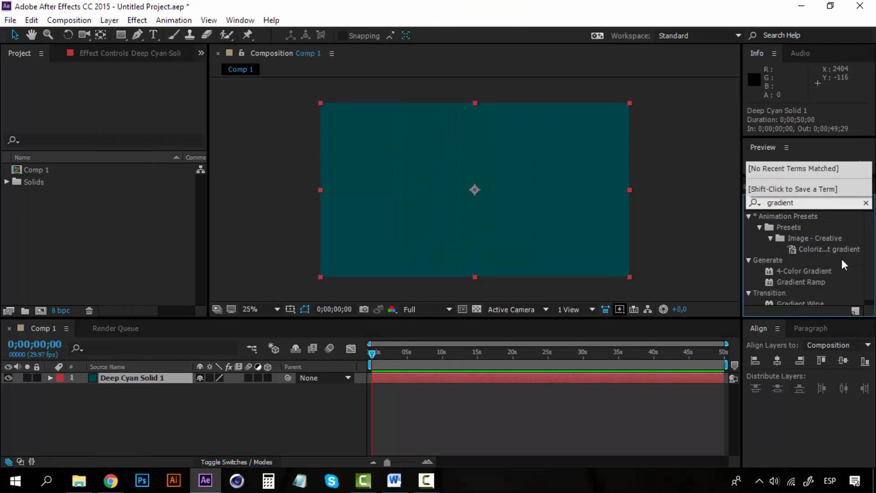
scroll(842, 258, "down", 1)
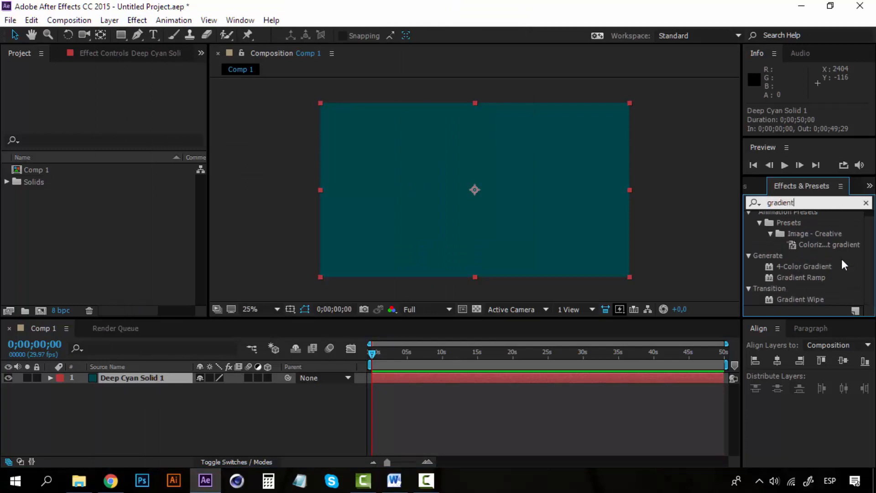
left_click(814, 279)
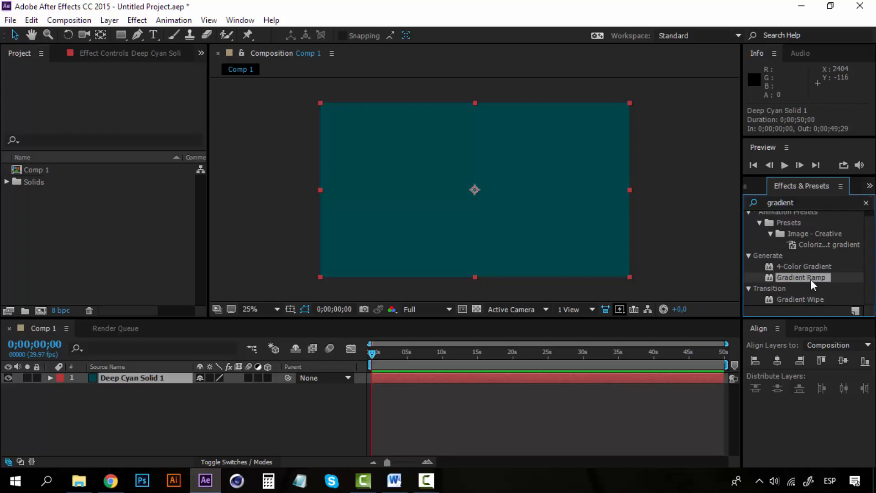
Apply the Gradient Ramp effect from the Generate category to the cyan solid layer.
left_click(137, 20)
left_click(240, 20)
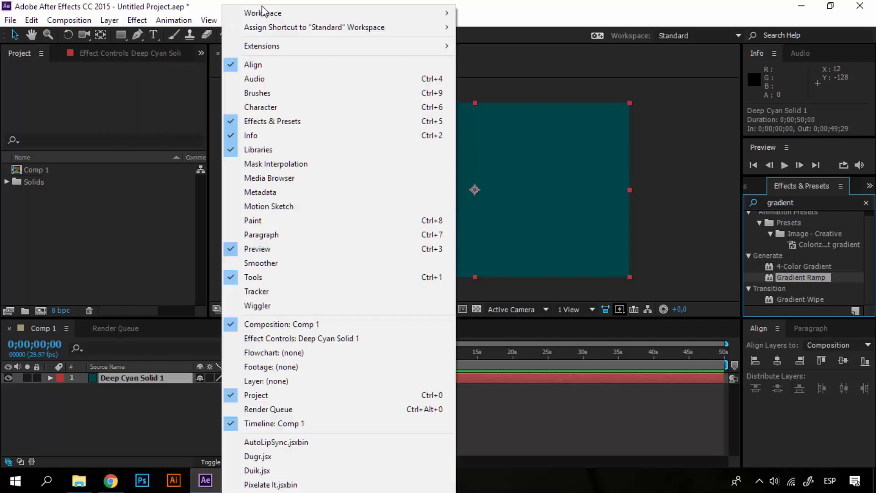
left_click(139, 402)
left_click(138, 402)
left_click(139, 376)
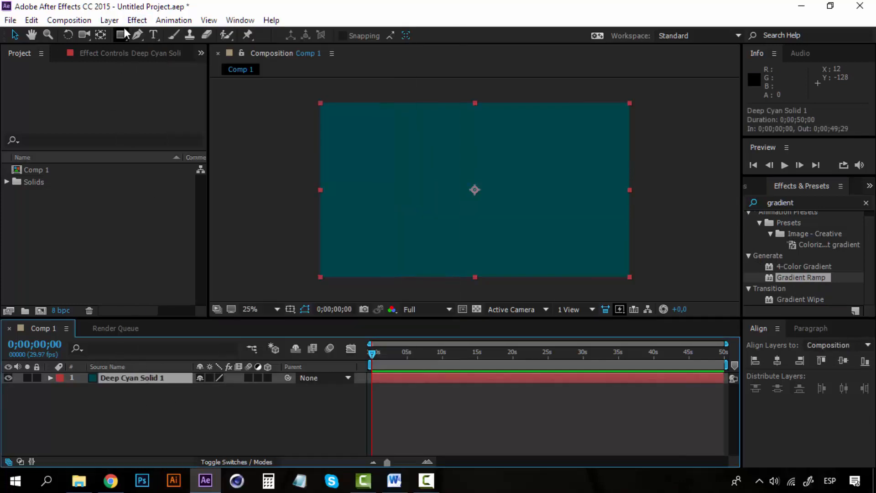
left_click(137, 20)
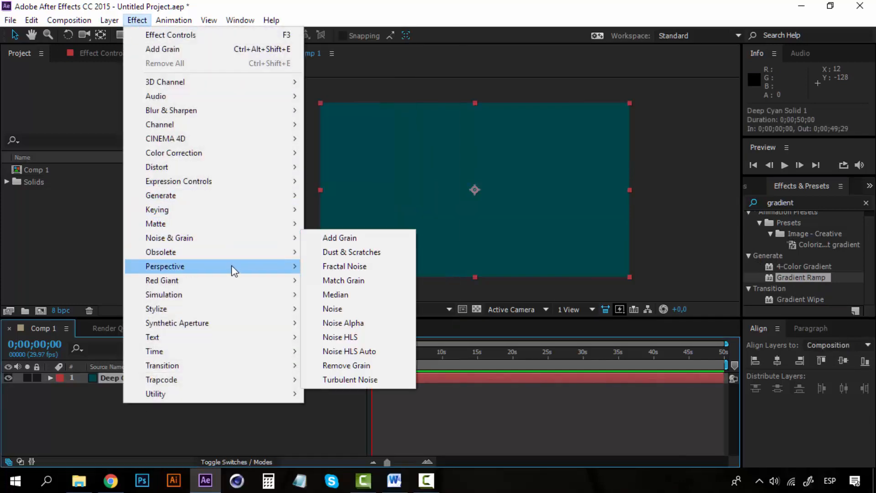
mouse_move(251, 196)
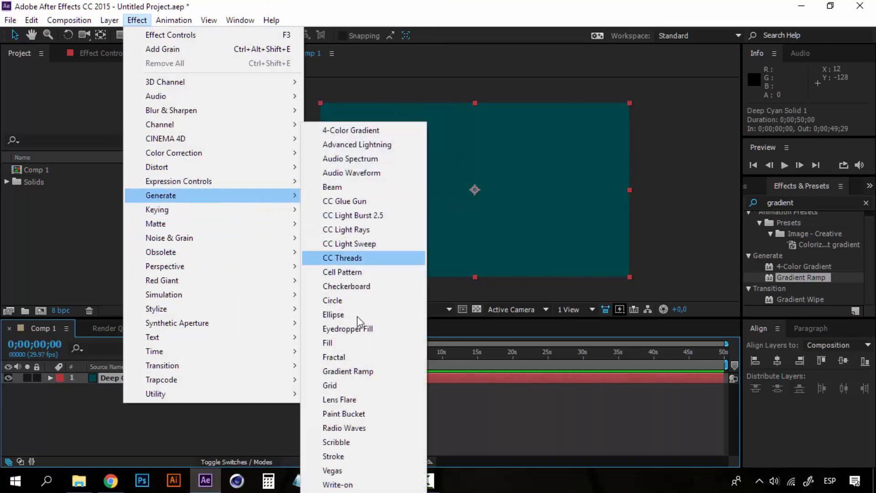
left_click(354, 372)
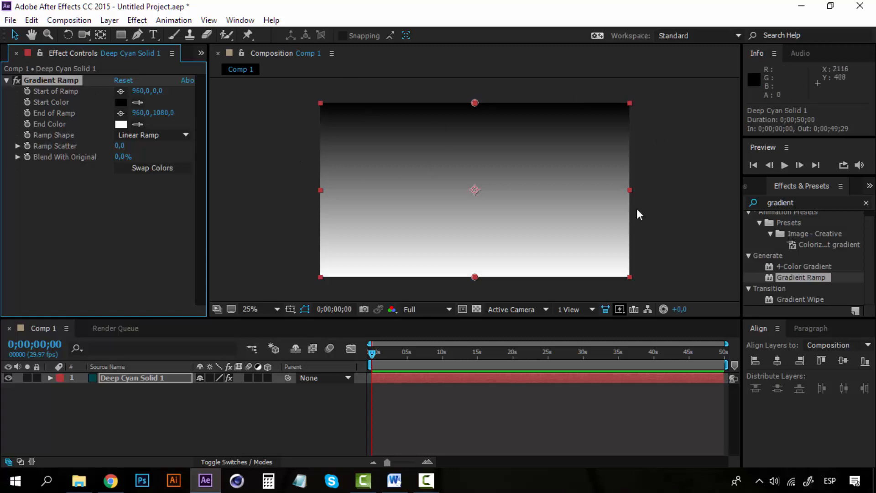
Change the gradient's ramp shape to Radial Ramp.
left_click(112, 243)
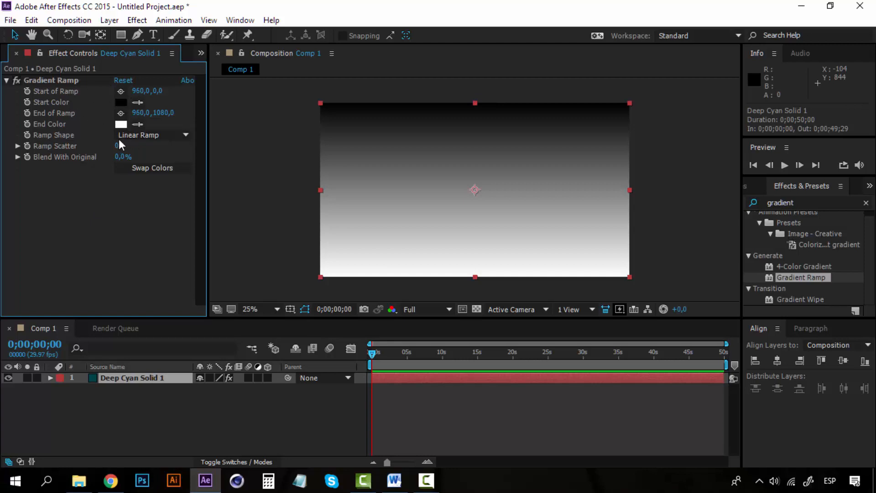
left_click(140, 138)
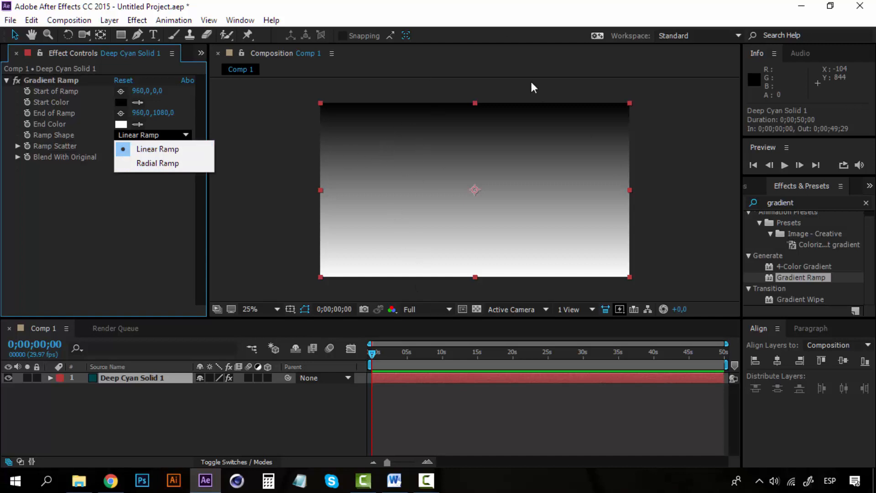
left_click(161, 163)
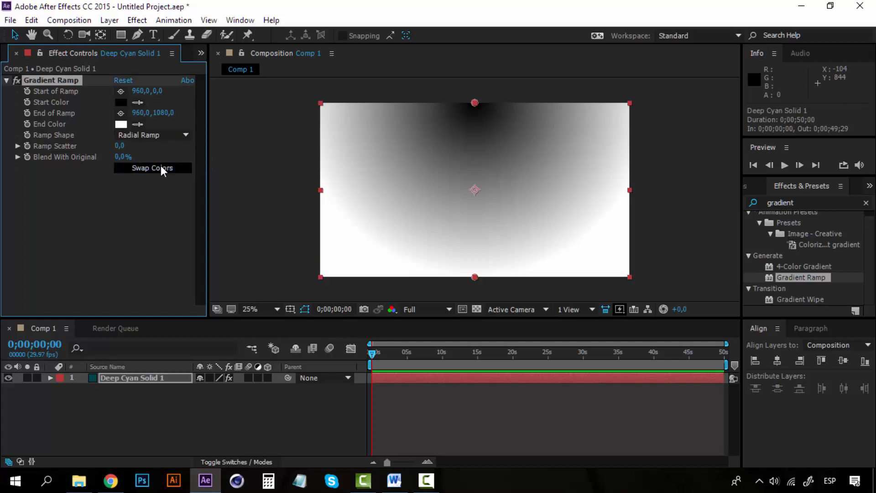
Try shifting the gradient's end point and start point, undoing each change.
left_click_drag(162, 114, 214, 115)
key("ctrl+z")
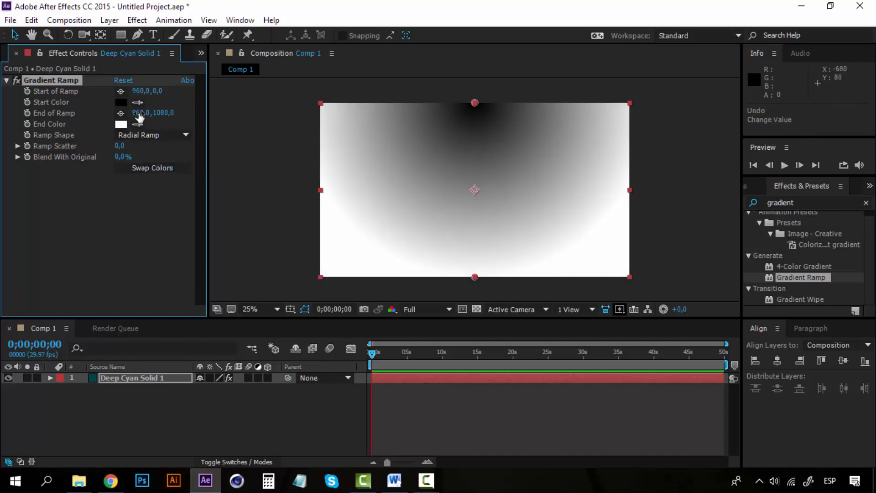
left_click_drag(141, 117, 307, 91)
key("ctrl+z")
key("ctrl+z")
key("ctrl+z")
left_click_drag(158, 92, 275, 89)
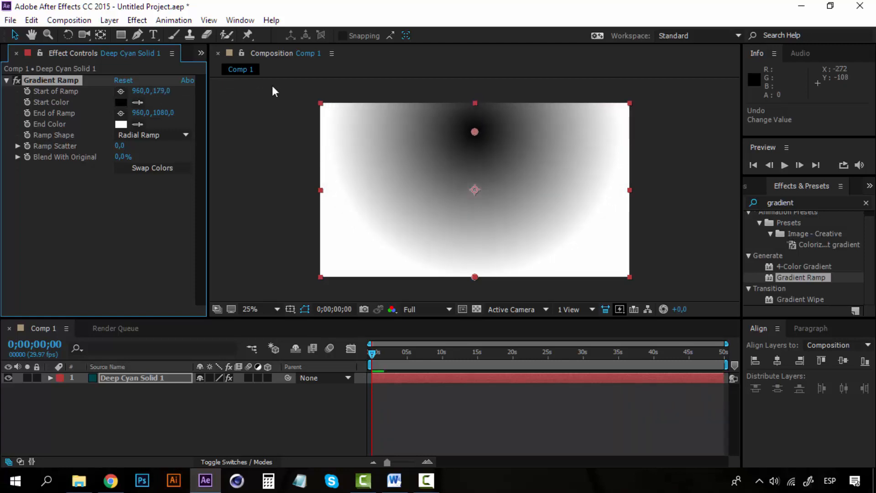
key("ctrl+z")
Place the start of the ramp near the composition's center, at about 964, 536.
left_click(120, 91)
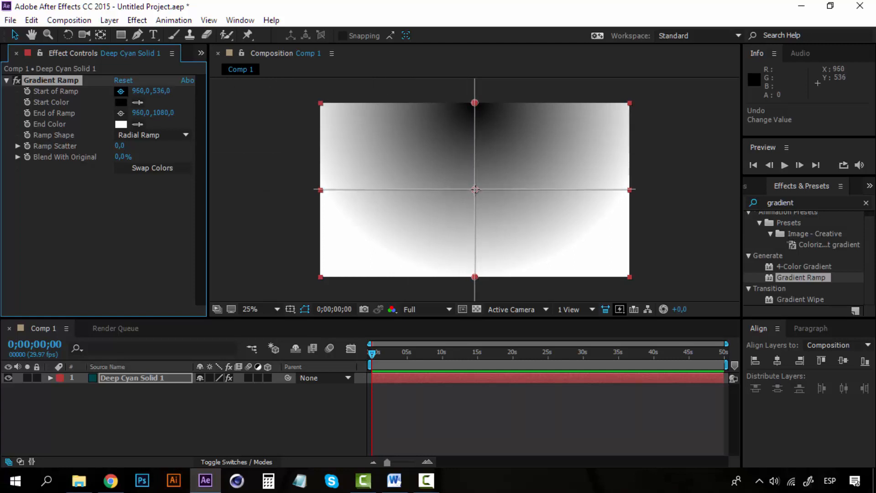
left_click(475, 189)
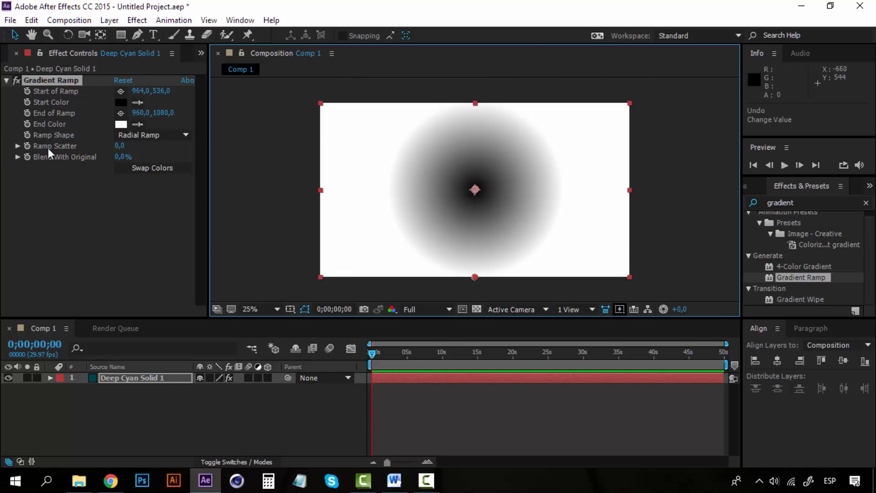
Set the gradient's end color to a very dark blue-cyan, hex 001115.
left_click(121, 124)
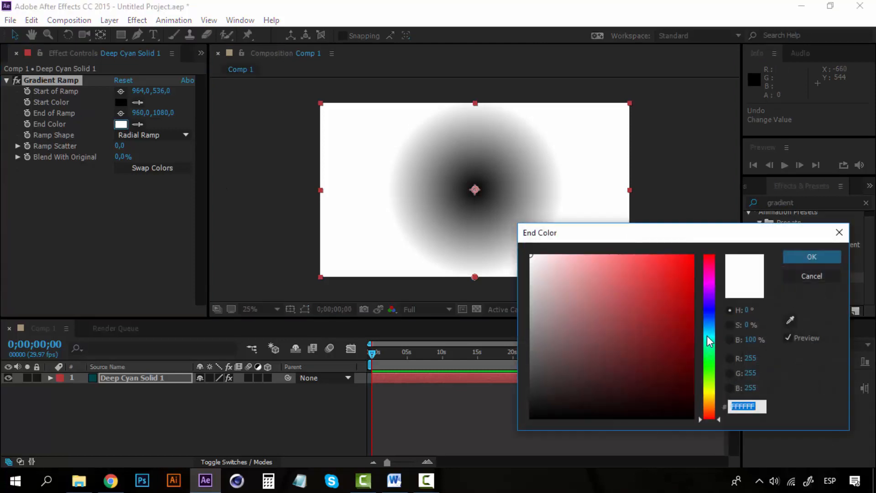
left_click(710, 336)
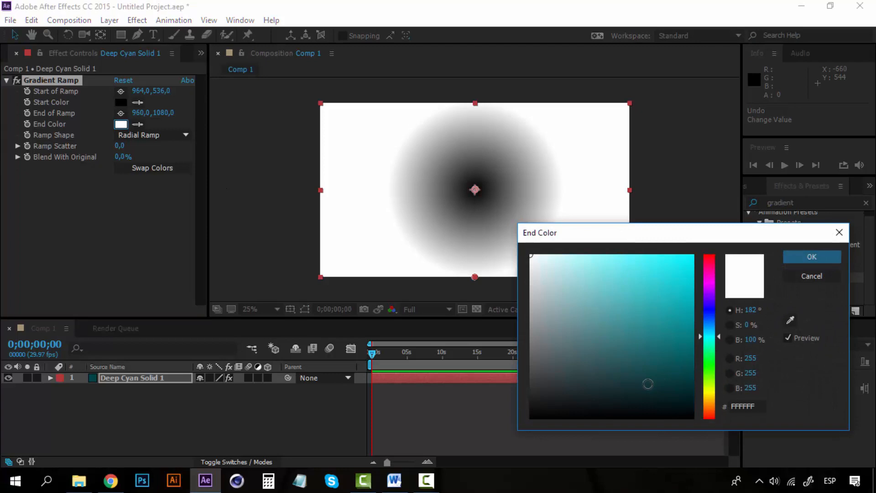
left_click(653, 388)
left_click(670, 389)
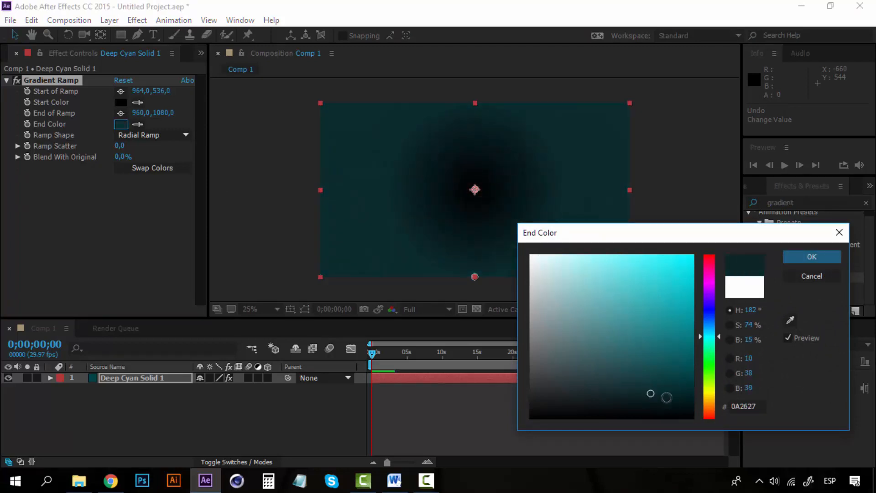
mouse_move(666, 397)
left_mouse_down()
mouse_move(696, 410)
mouse_move(707, 405)
left_mouse_up()
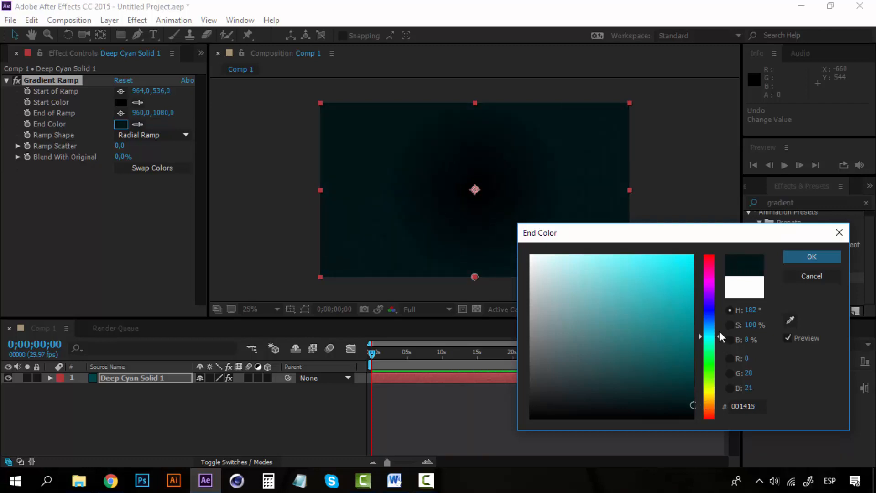
left_click_drag(718, 337, 716, 333)
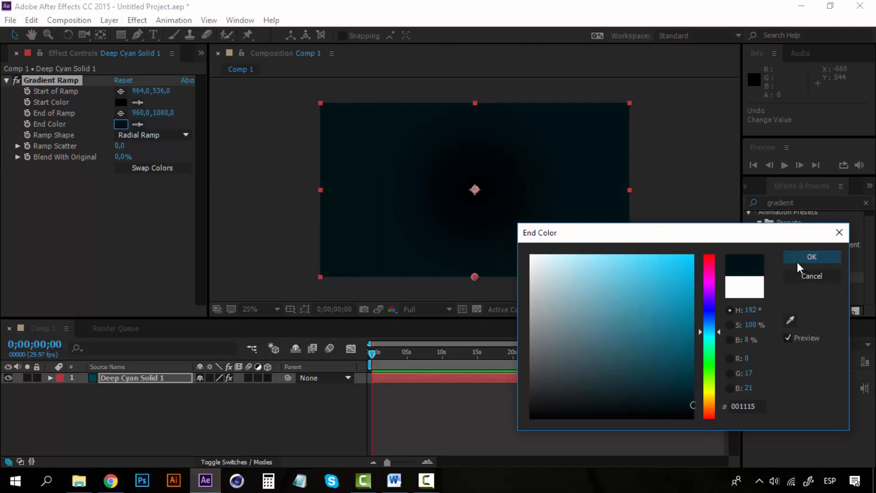
left_click(812, 258)
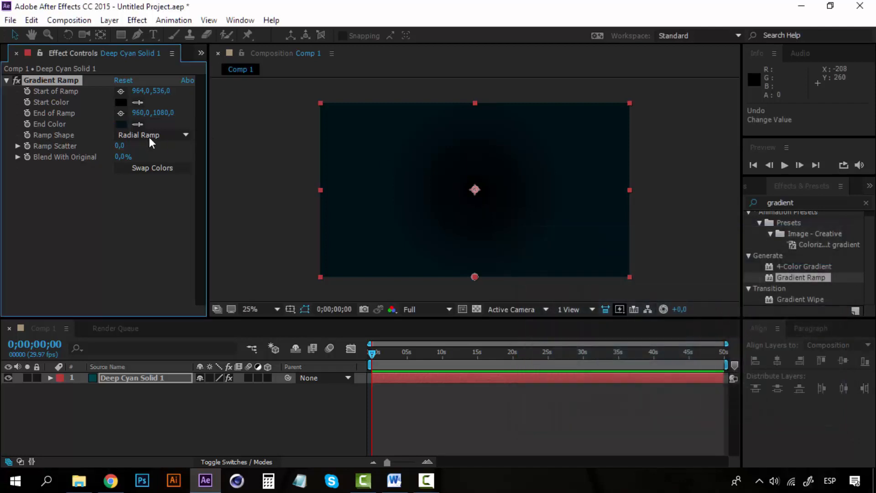
Set the gradient's start color to a medium-dark cyan, hex 006063.
left_click(124, 102)
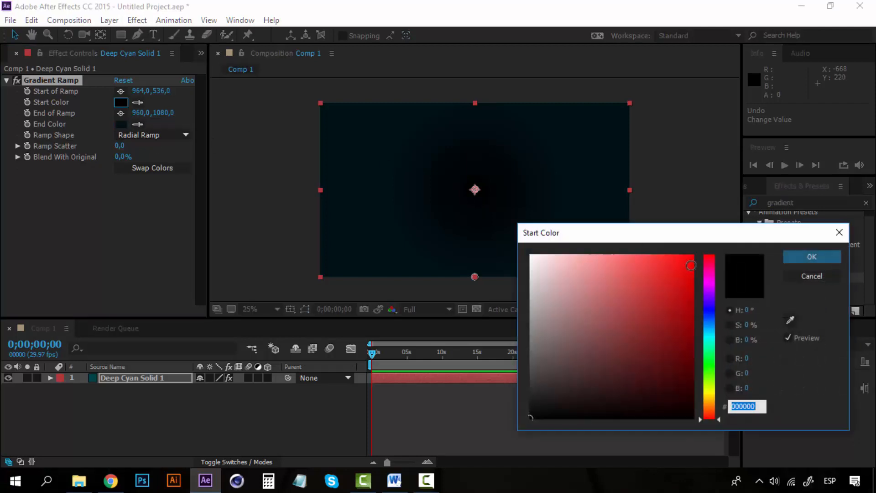
left_click(710, 337)
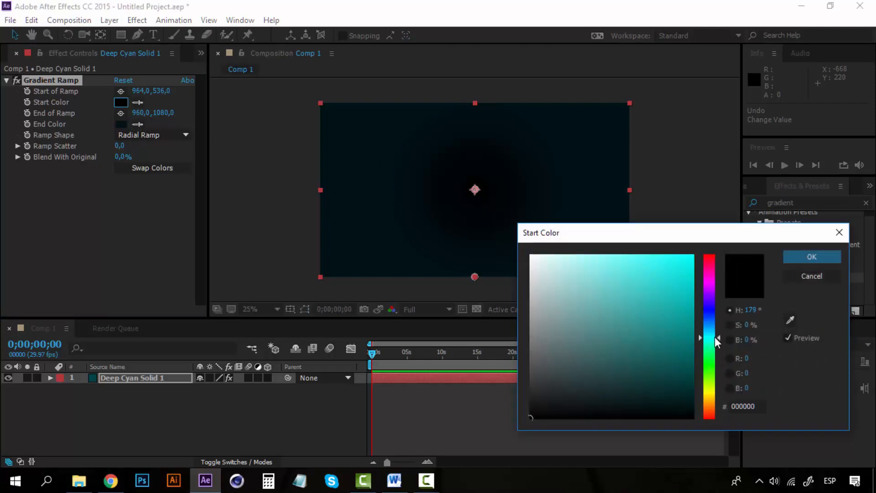
left_click(694, 359)
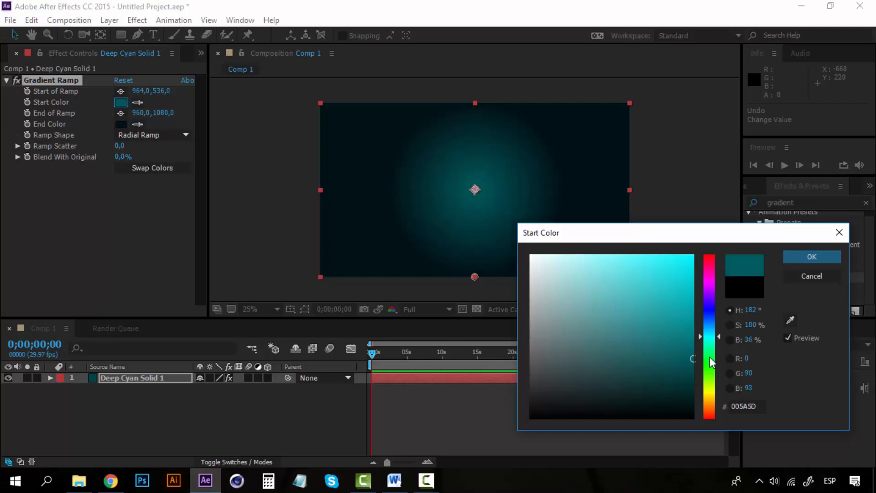
left_click_drag(693, 359, 715, 351)
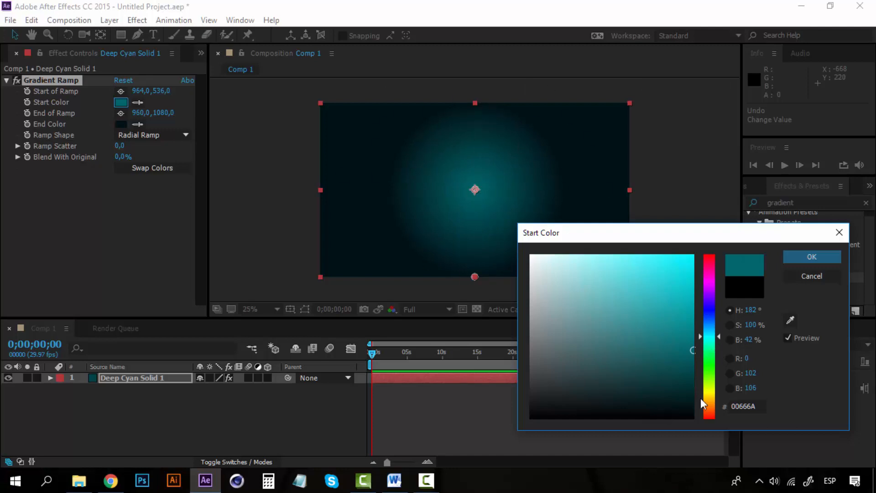
left_click(702, 342)
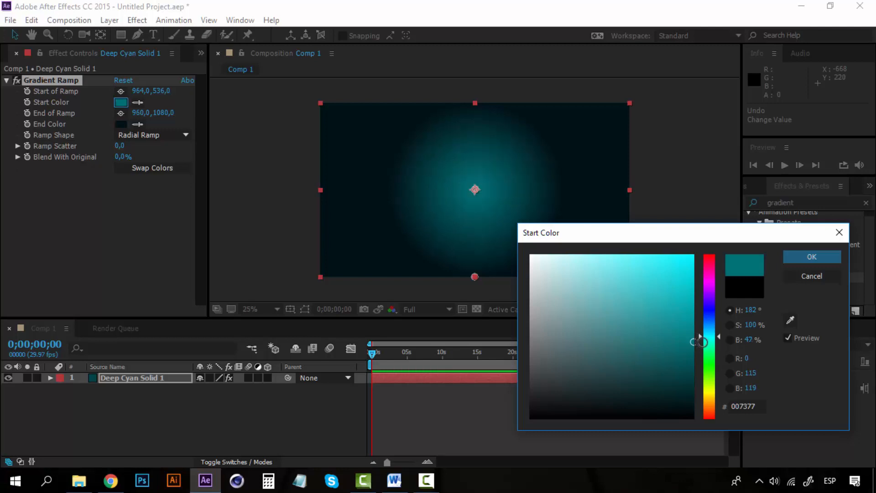
left_click_drag(703, 342, 739, 355)
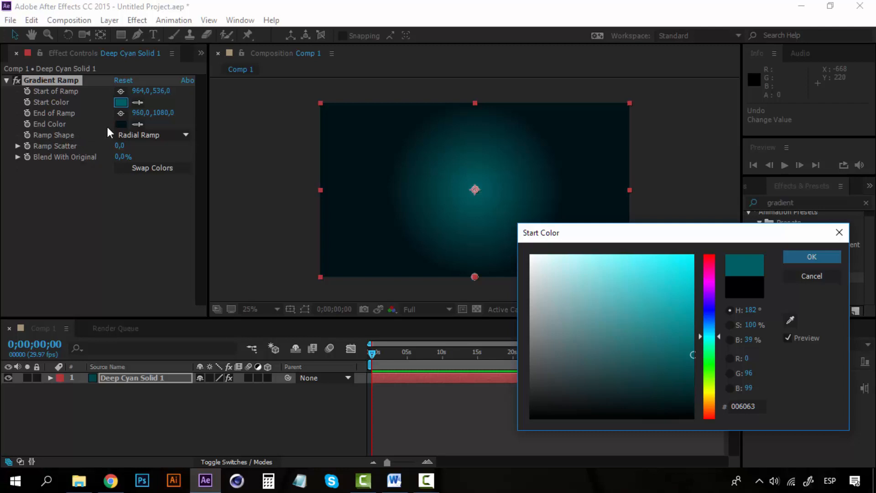
left_click(806, 259)
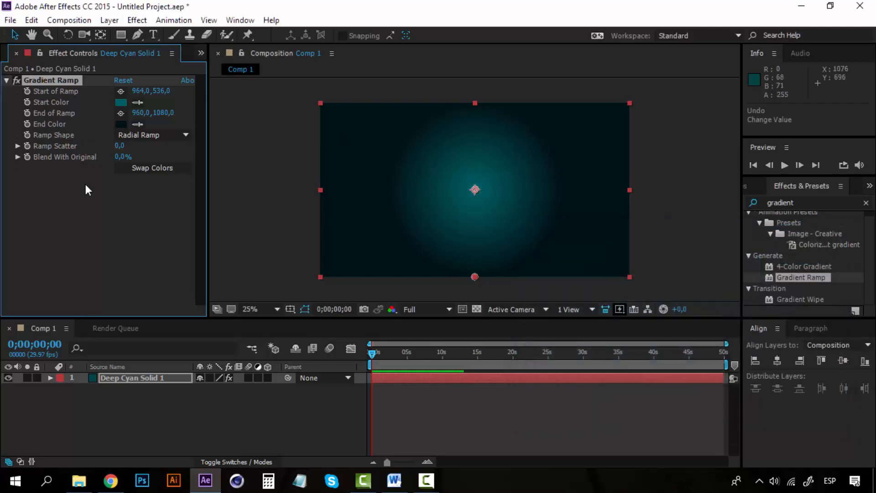
Try raising the gradient's ramp scatter to 343.6 and inspect the gradient up close.
left_click_drag(123, 146, 208, 144)
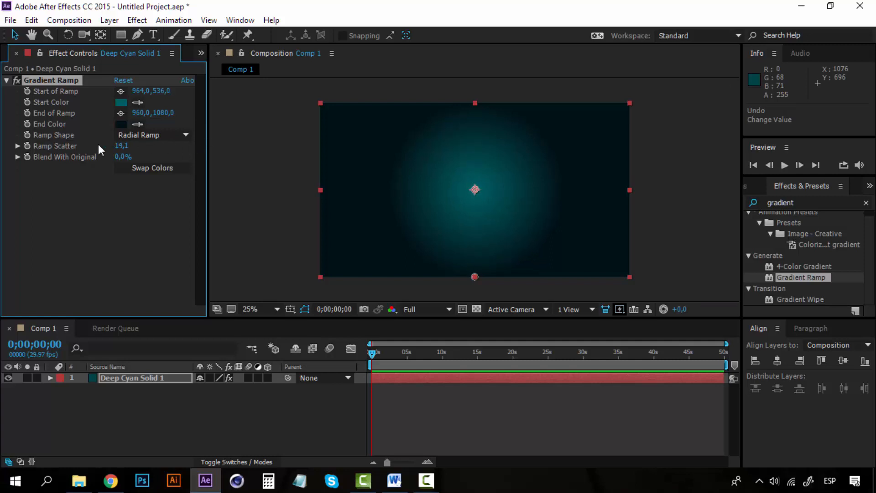
left_click_drag(119, 146, 437, 145)
left_click_drag(115, 146, 642, 149)
left_click_drag(118, 147, 667, 160)
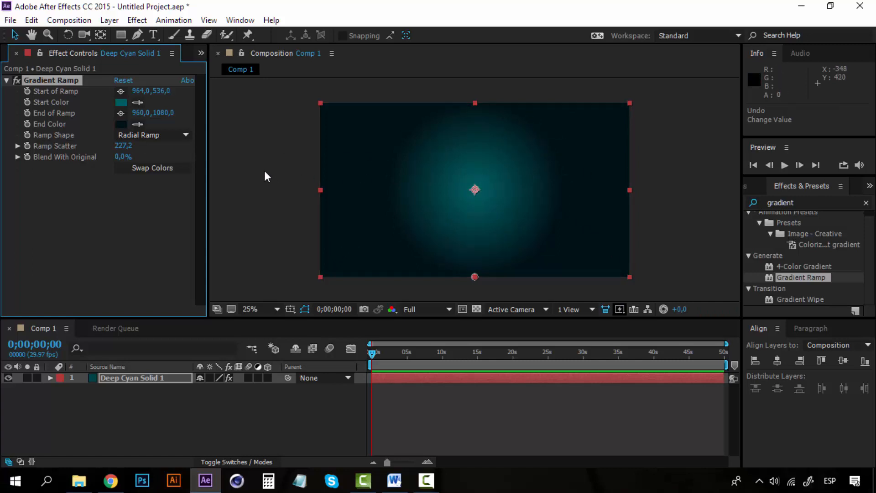
scroll(498, 193, "up", 2)
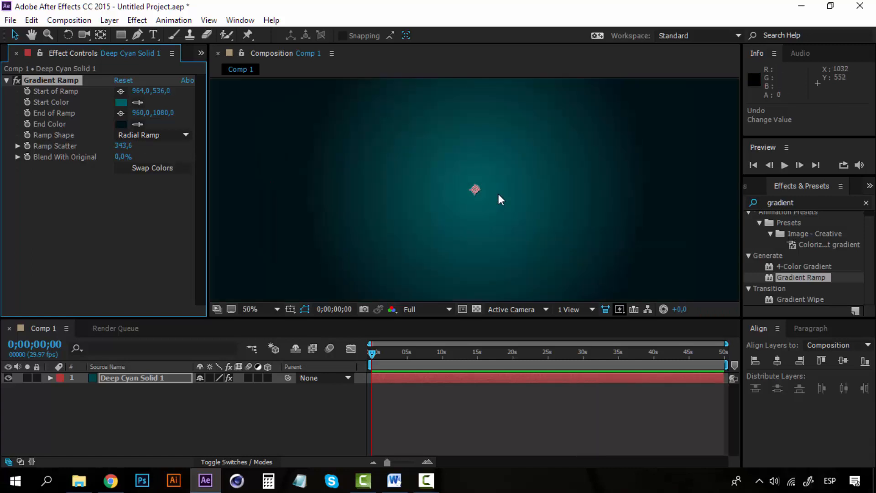
scroll(498, 193, "up", 2)
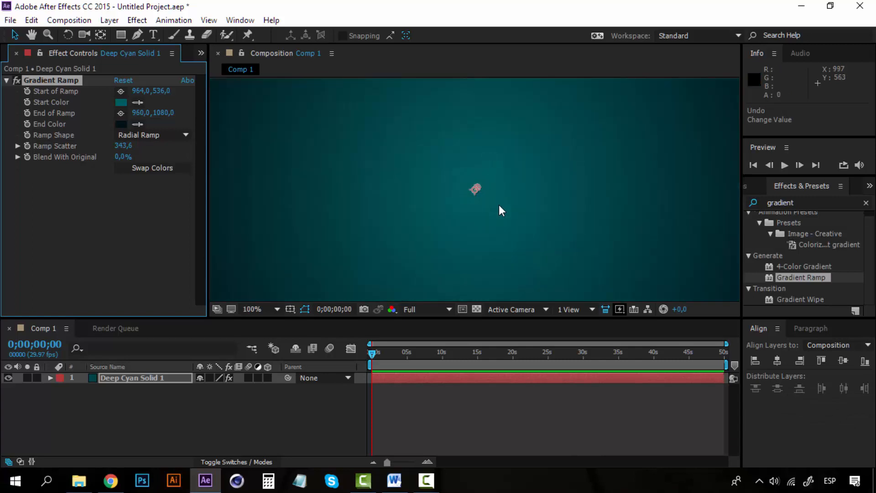
scroll(500, 206, "down", 1)
scroll(499, 209, "up", 1)
scroll(499, 209, "down", 1)
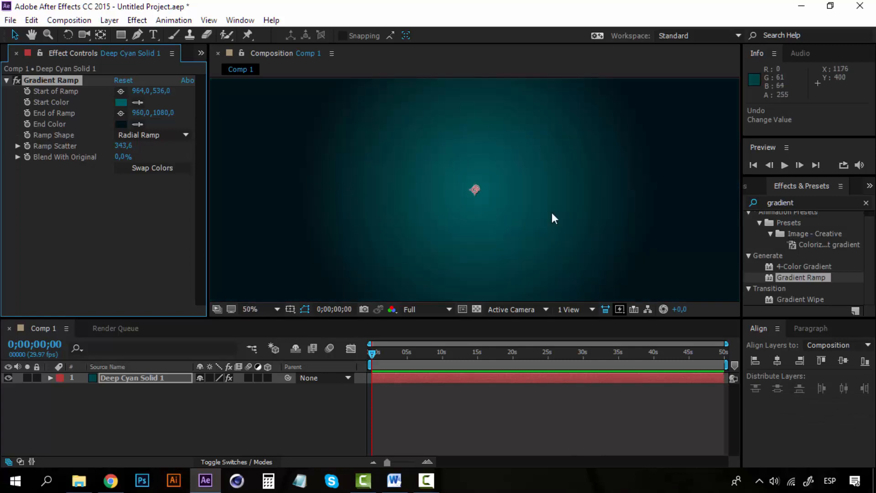
Try a ramp scatter of 50 for the gradient.
left_click(120, 146)
type("50")
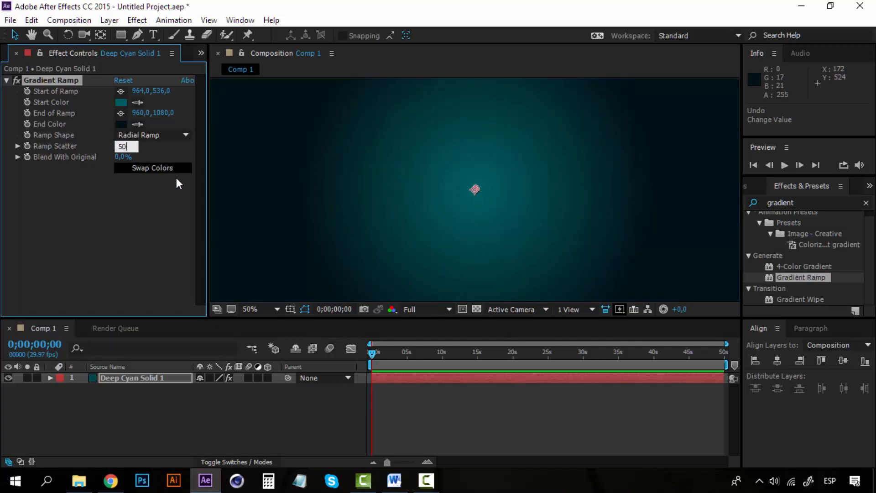
left_click(178, 229)
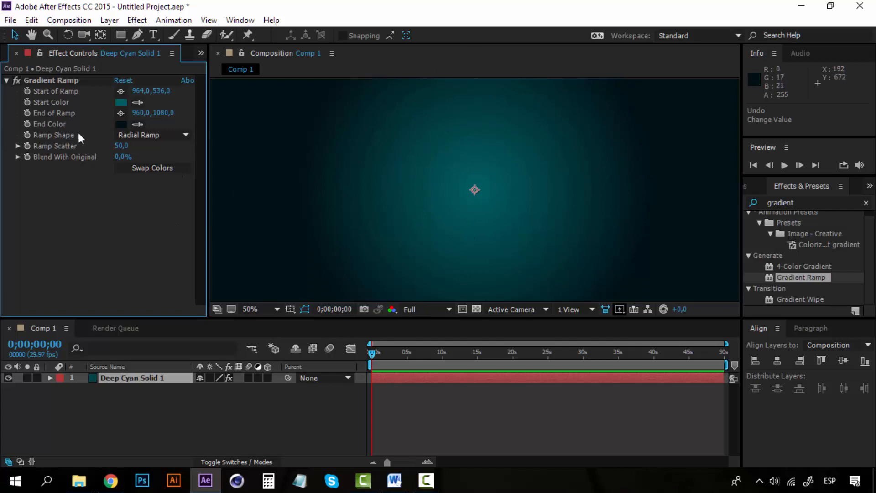
Set the gradient's ramp scatter to 500, check the whole frame and collapse the Gradient Ramp settings.
left_click(120, 146)
type("500")
key("Return")
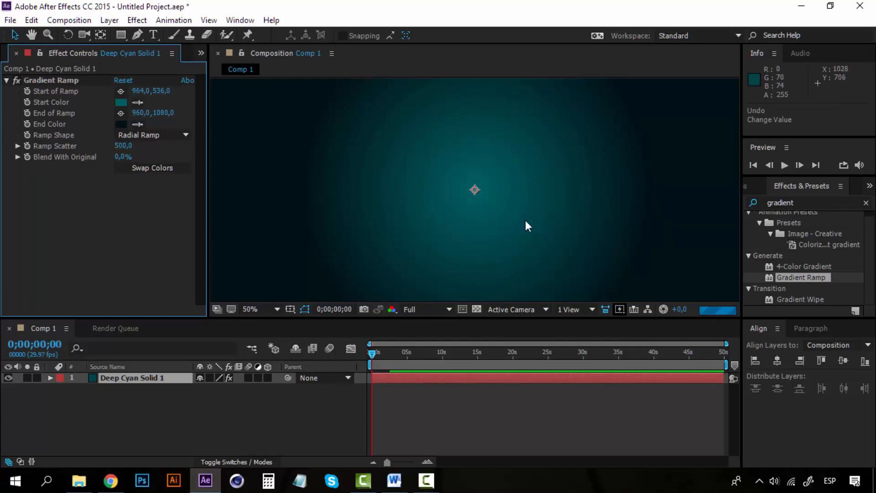
key("comma")
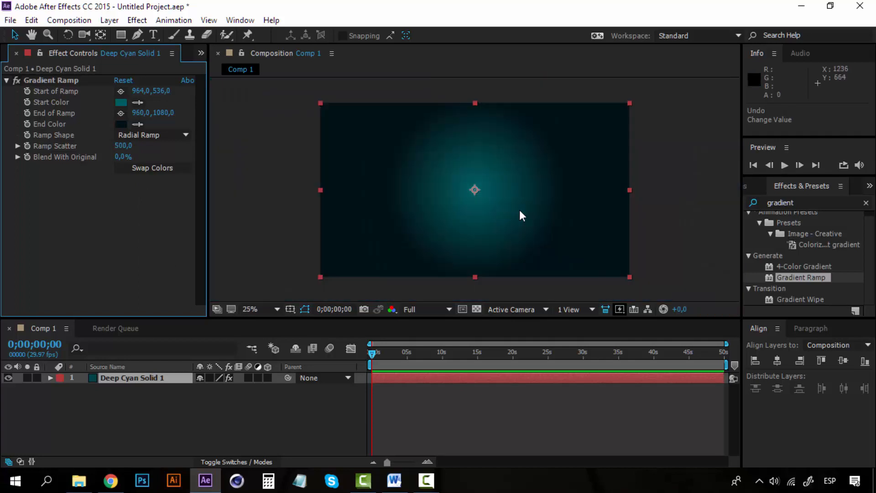
key("period")
key("comma")
left_click(33, 80)
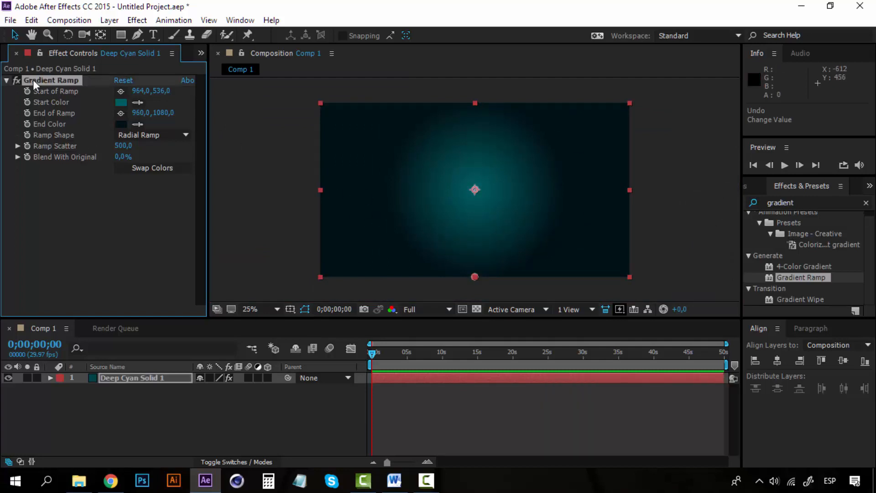
left_click(7, 79)
Rename the solid layer as Background and leave it deselected.
left_click(133, 382)
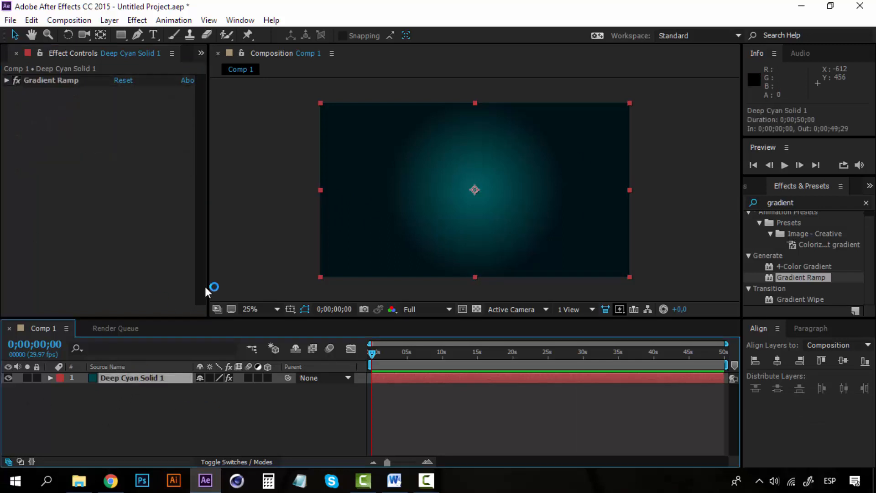
right_click(155, 376)
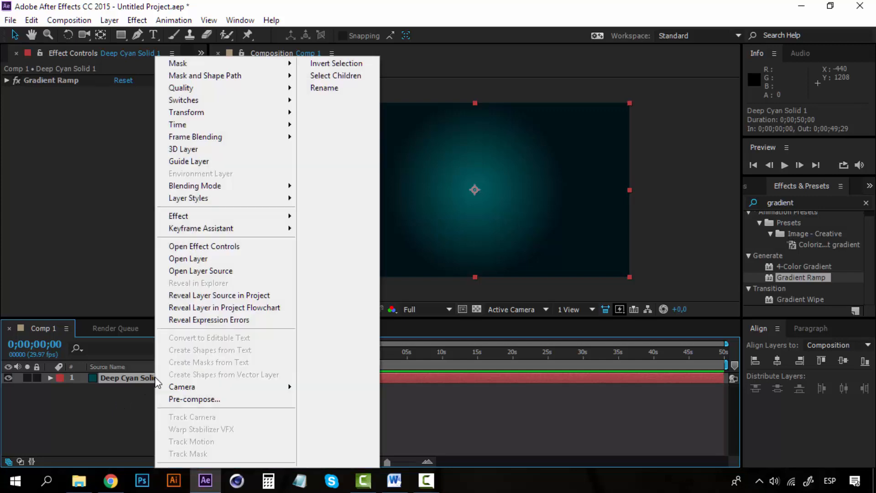
left_click(132, 399)
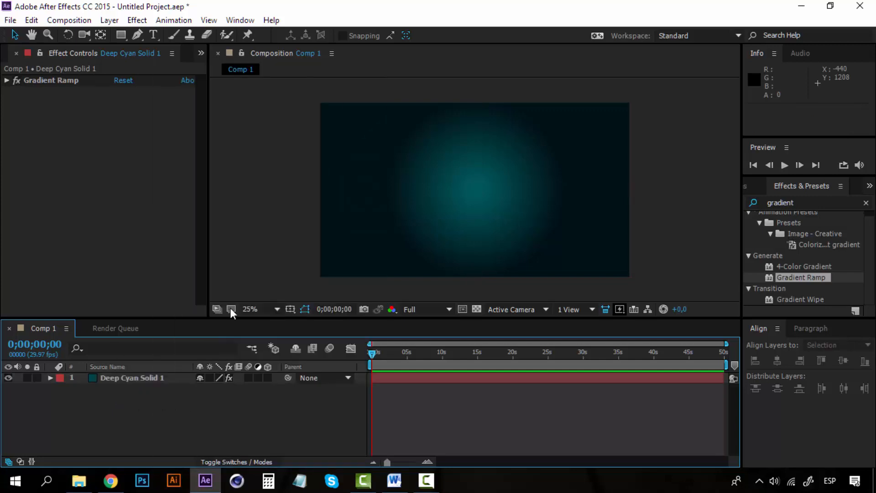
left_click(120, 377)
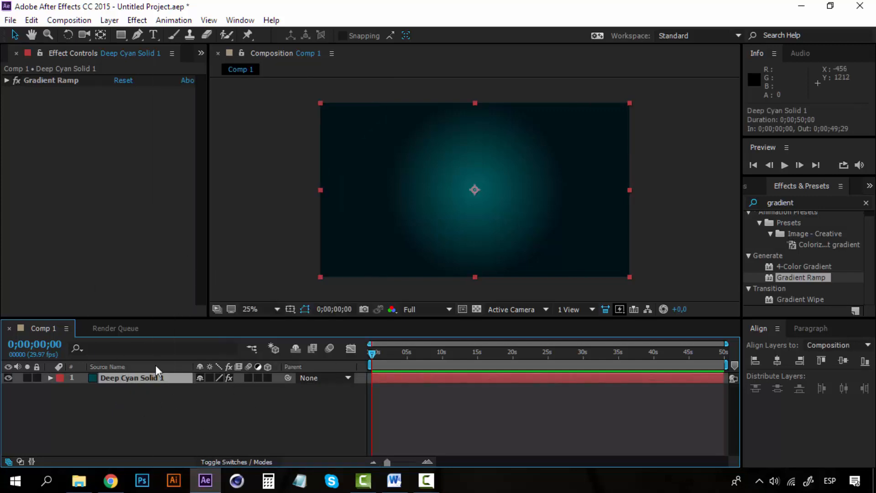
right_click(161, 379)
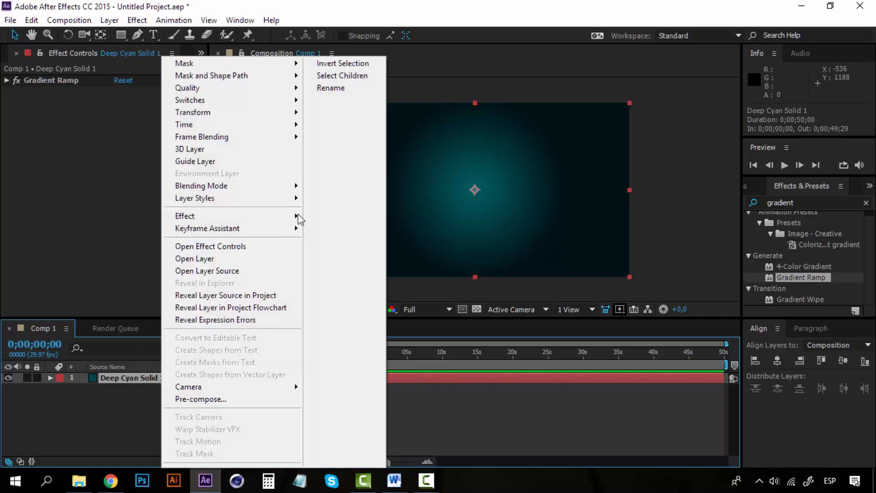
left_click(363, 93)
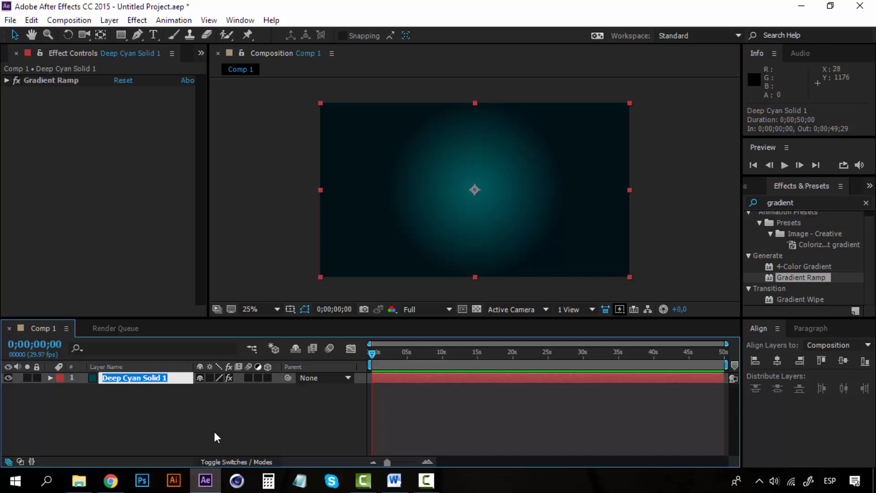
type("Back")
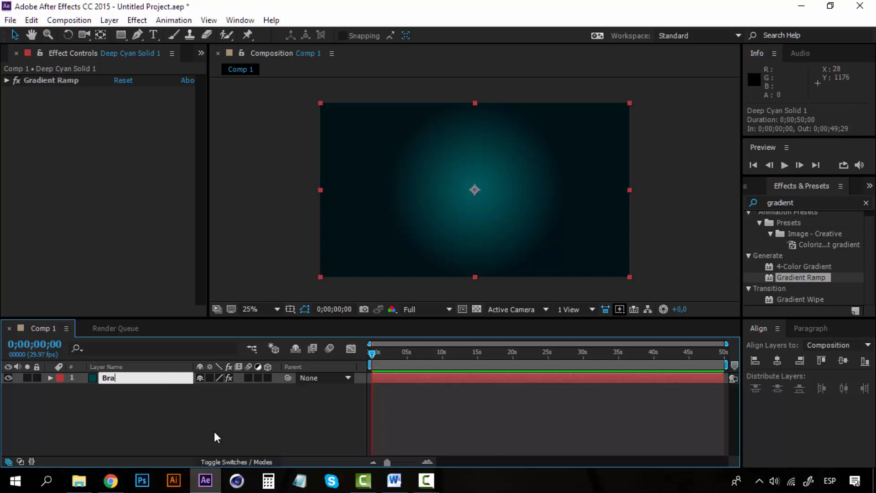
type("ground")
key("Return")
left_click(203, 418)
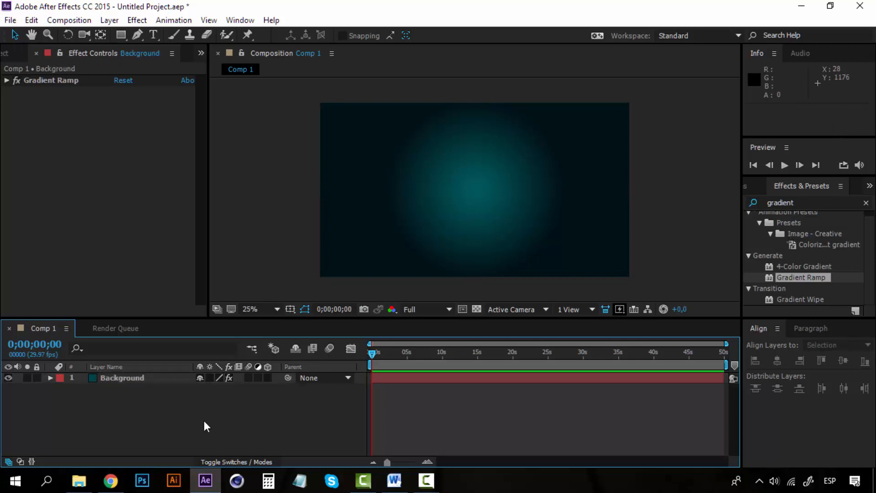
left_click(142, 378)
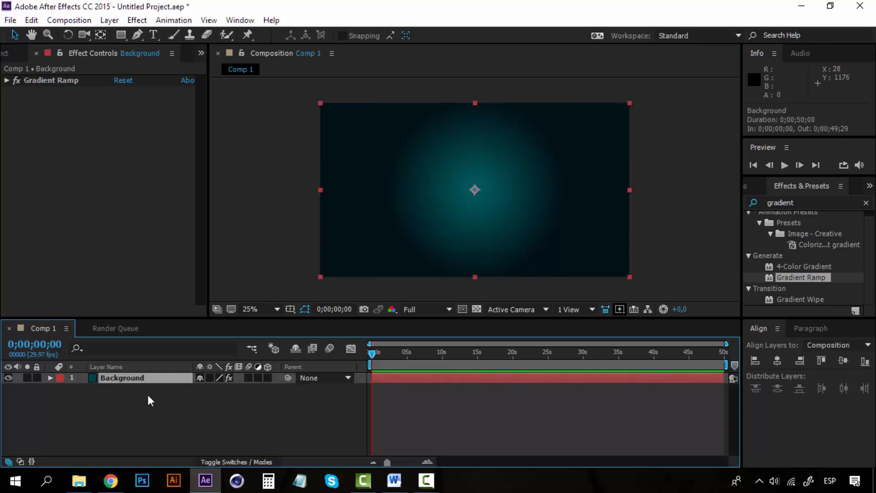
left_click(158, 404)
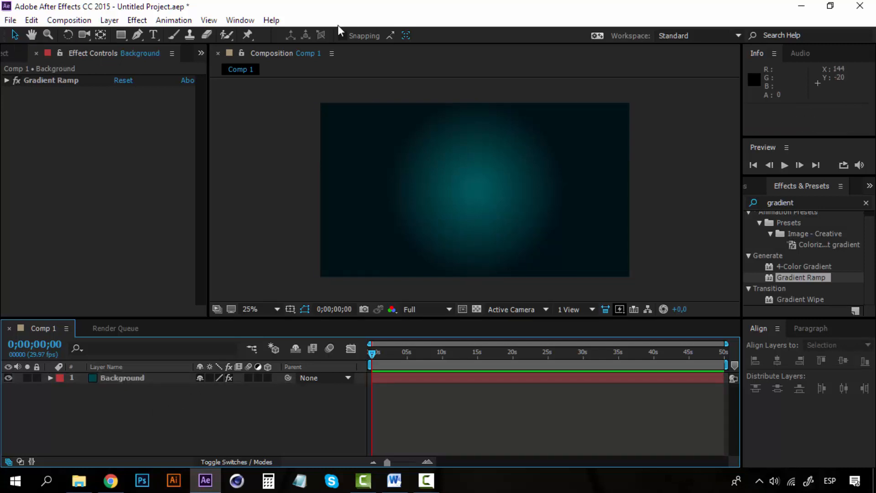
Add a text layer reading "Once upon a time" over the background.
left_click(155, 36)
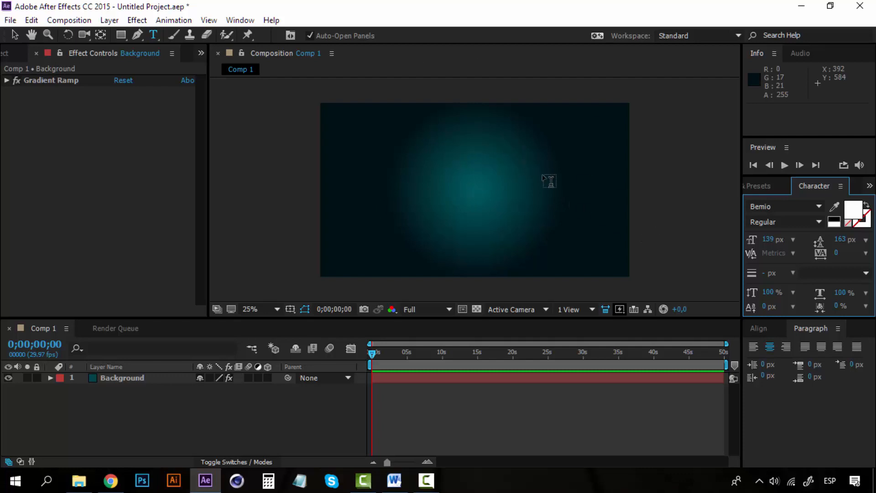
left_click(495, 220)
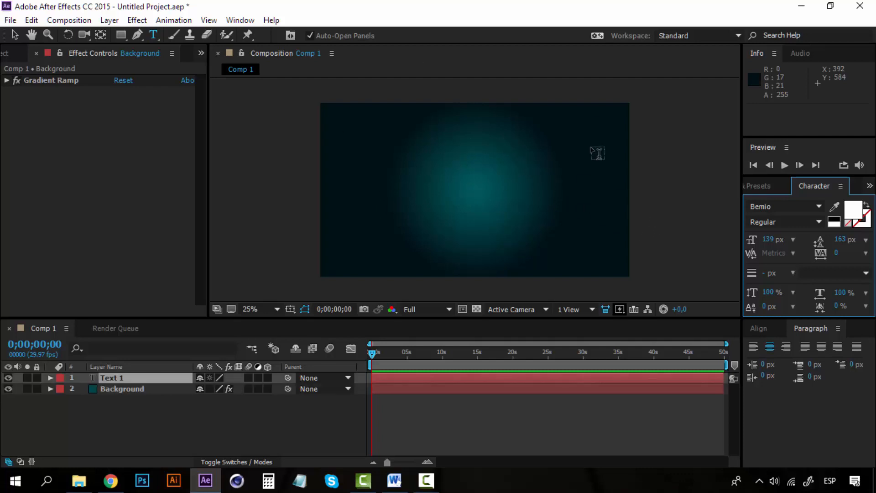
left_click(553, 224)
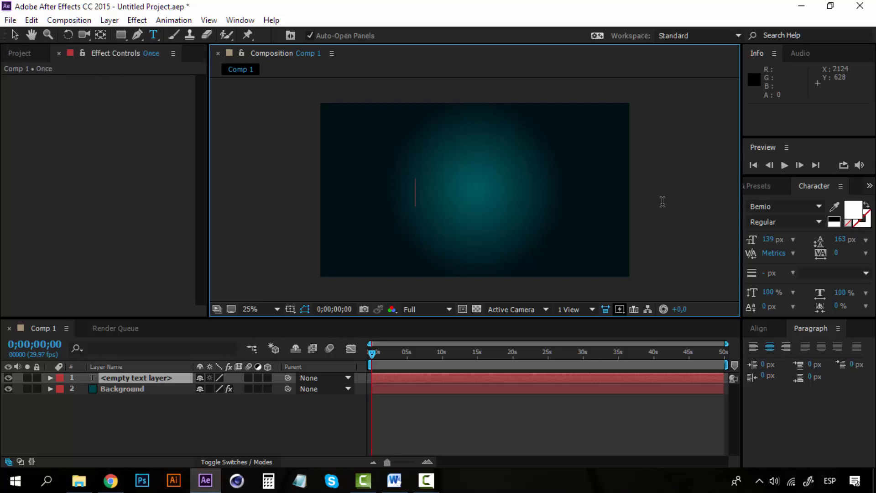
type("Once upon a time")
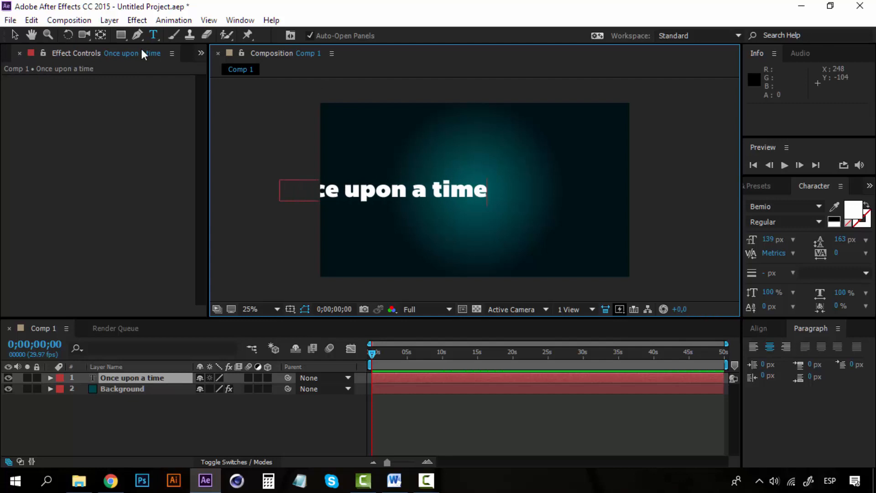
Move the text to the middle of the frame, at about position 964, 584, and deselect it.
left_click(14, 35)
left_click_drag(447, 197, 538, 199)
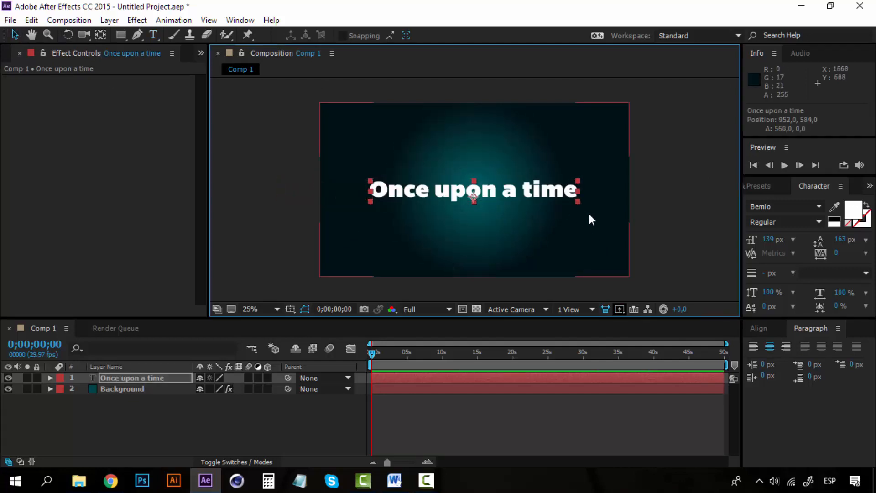
key("Right")
key("Right")
key("Right")
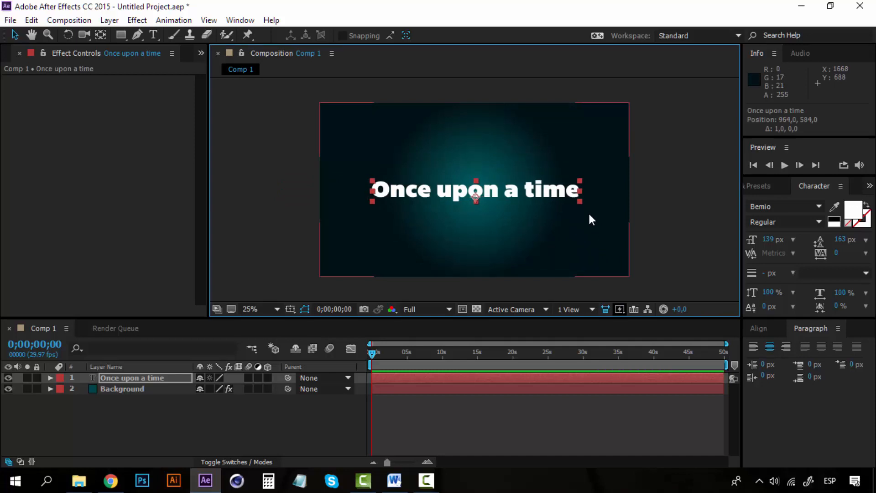
key("Left")
key("Right")
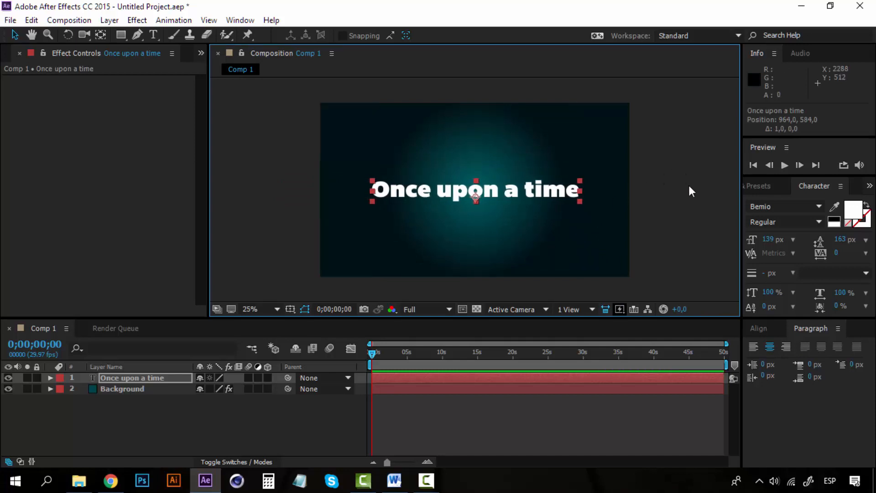
left_click(707, 207)
Try setting the font to Bender with no layer selected.
key("ctrl+6")
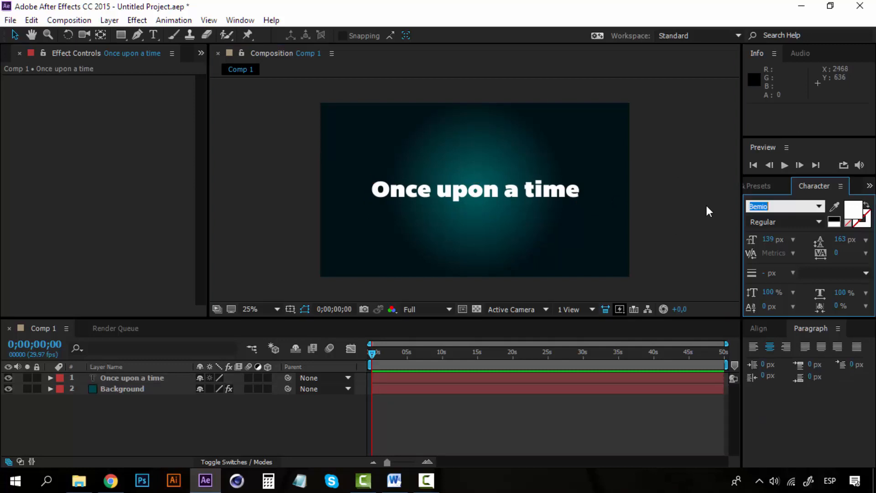
type("Bender")
key("Return")
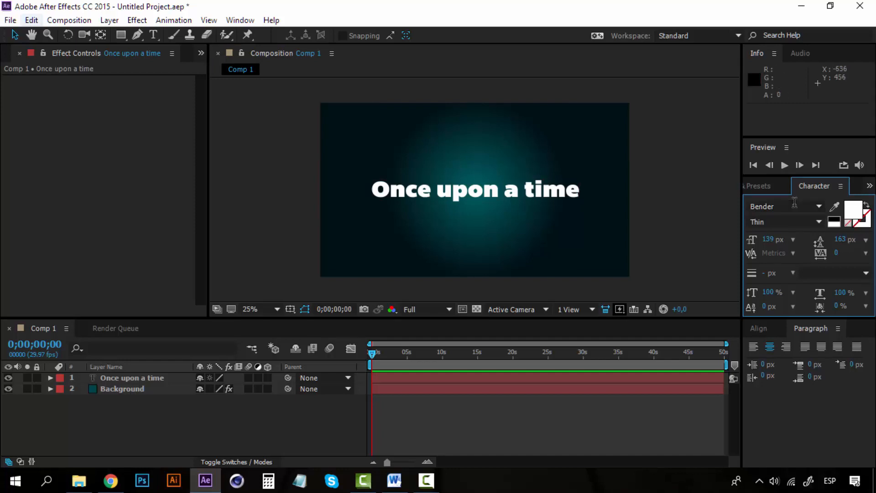
left_click(15, 36)
Change the font of the "Once upon a time" layer to Bender Thin.
left_click(132, 377)
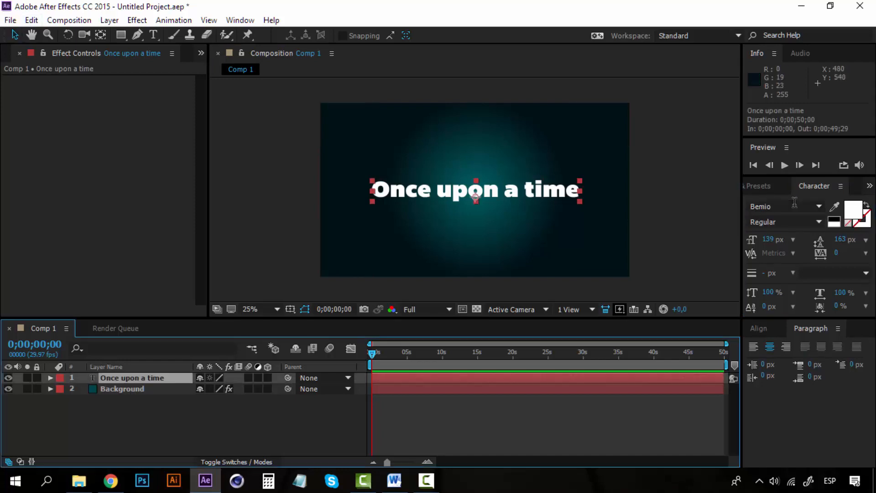
left_click(794, 201)
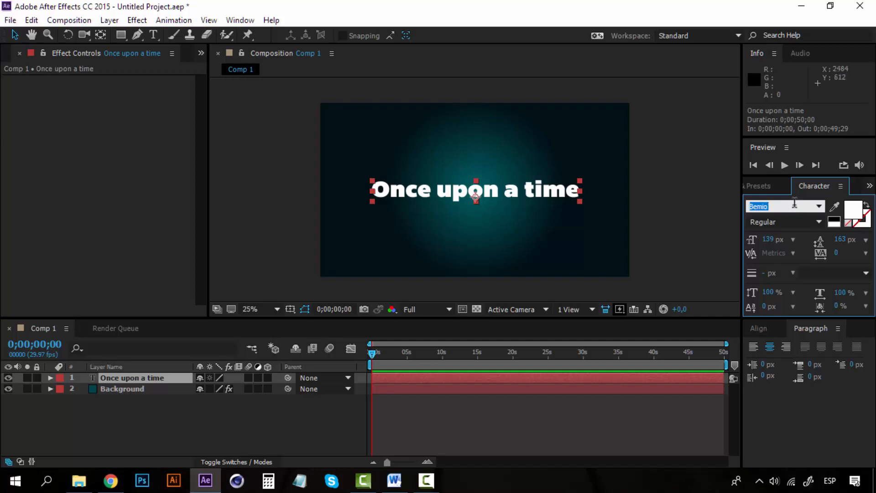
type("bearerFond")
key("Down")
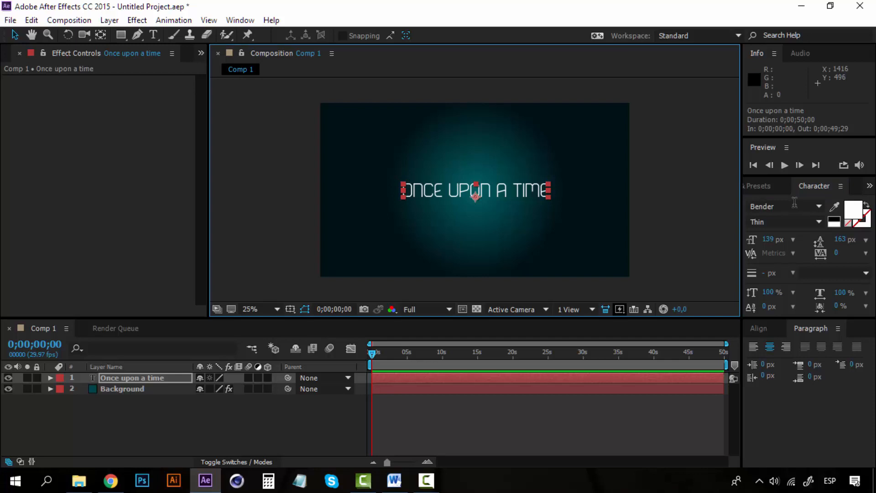
Scale the text layer up to about 146%, set its font size to 140 px and deselect it.
left_click_drag(548, 183, 582, 169)
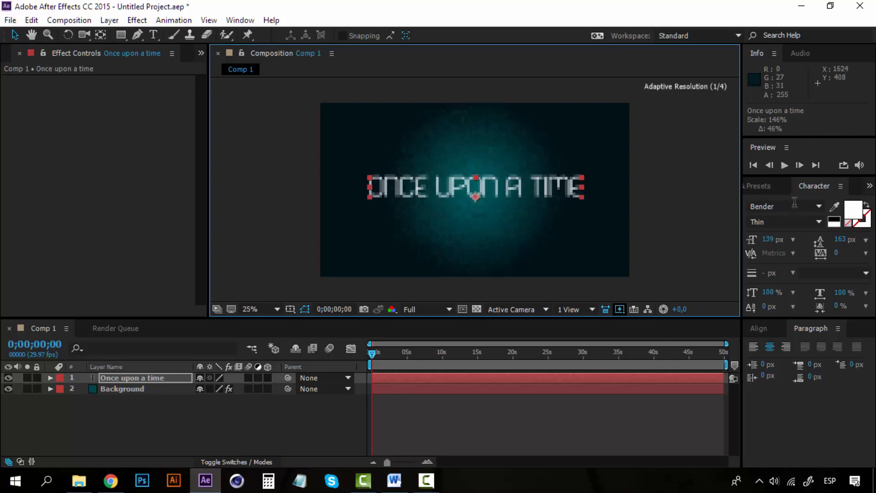
left_click(769, 240)
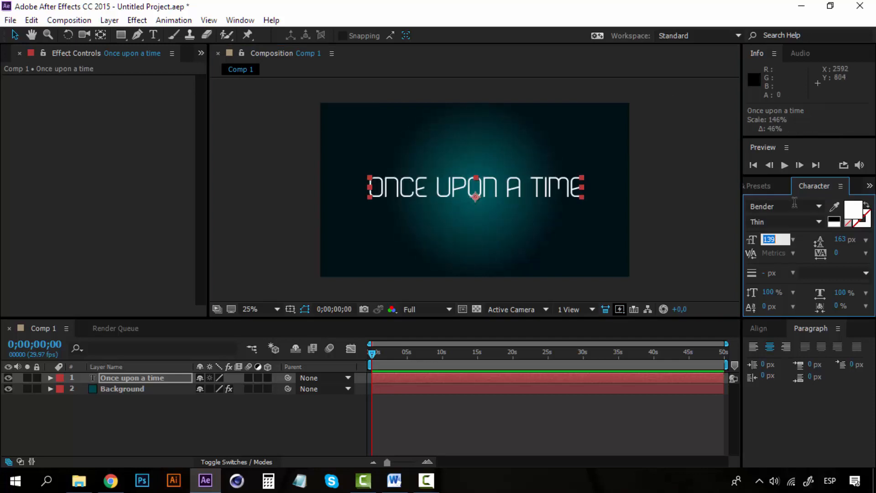
type("140")
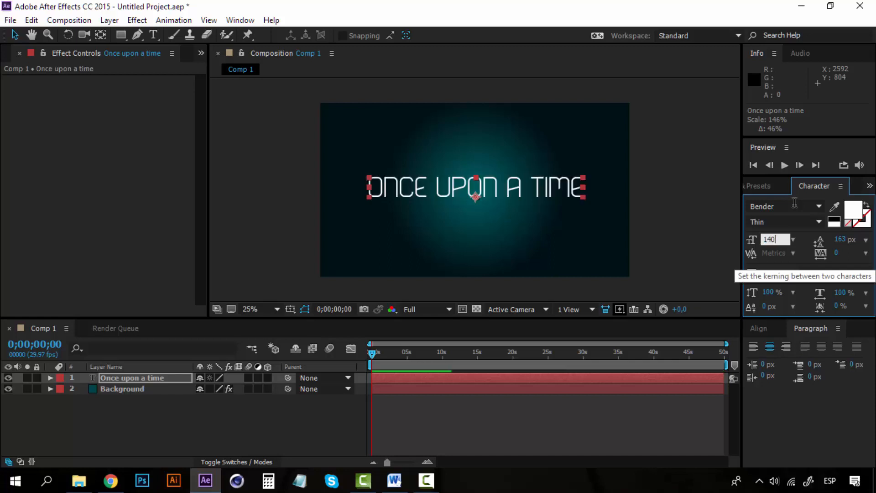
key("Return")
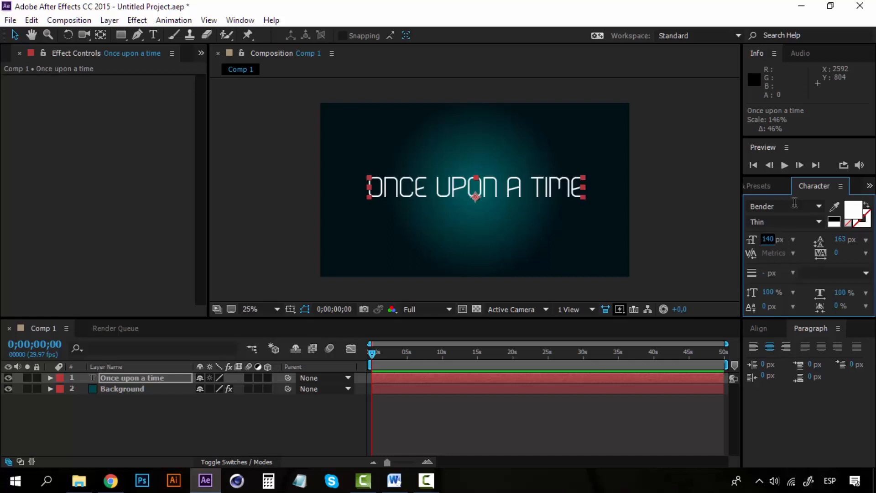
key("Return")
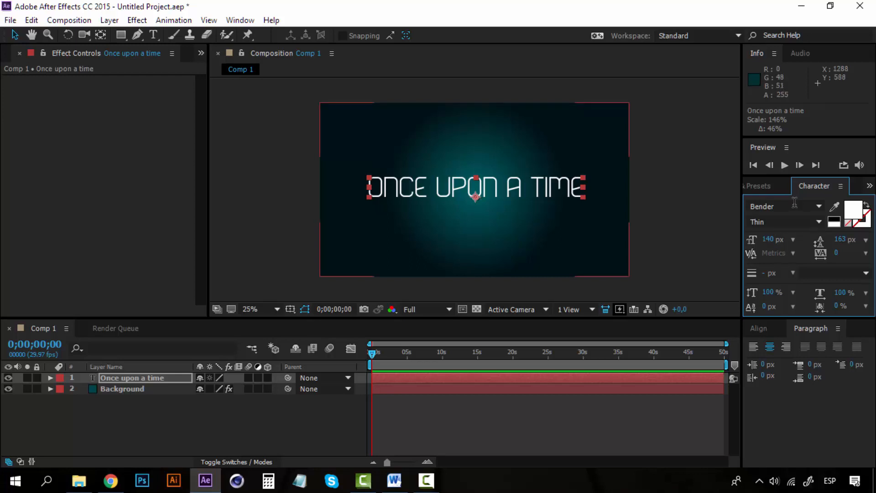
left_click(662, 163)
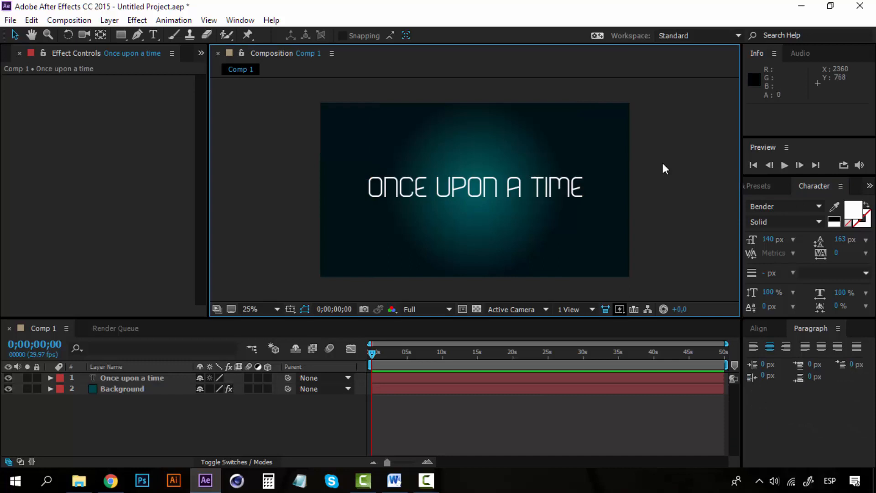
Change the font style of the "Once upon a time" text to Solid and deselect it.
left_click(820, 222)
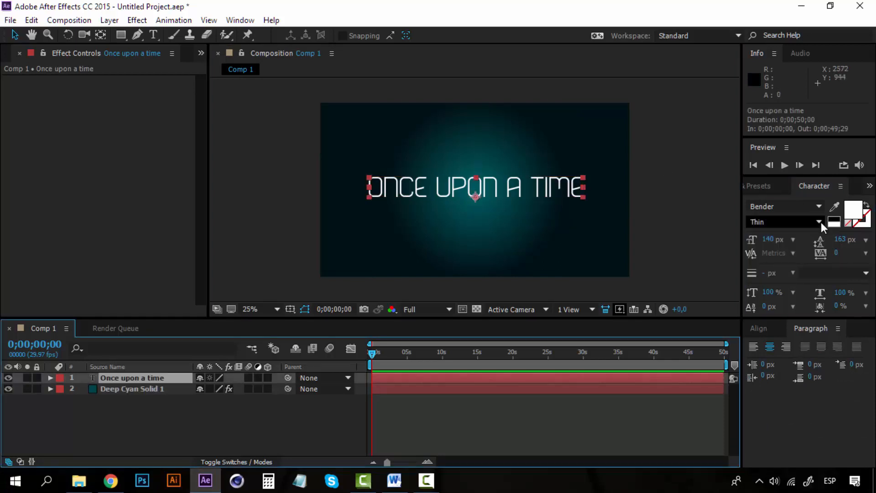
left_click(820, 222)
key("Down")
key("Return")
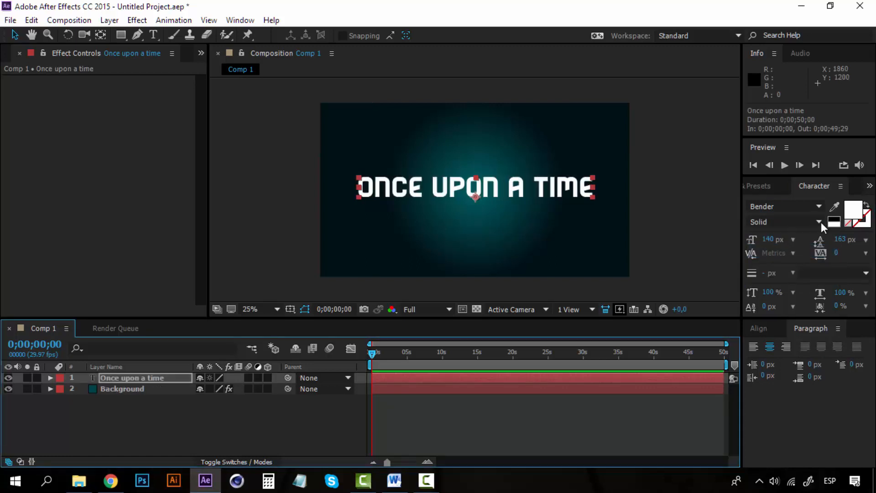
left_click(648, 191)
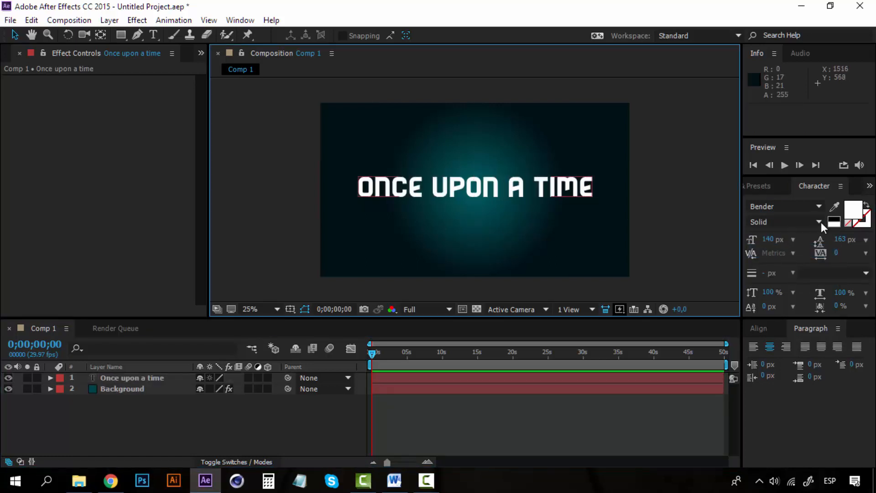
Centre the text layer horizontally and vertically in the composition.
left_click(475, 187)
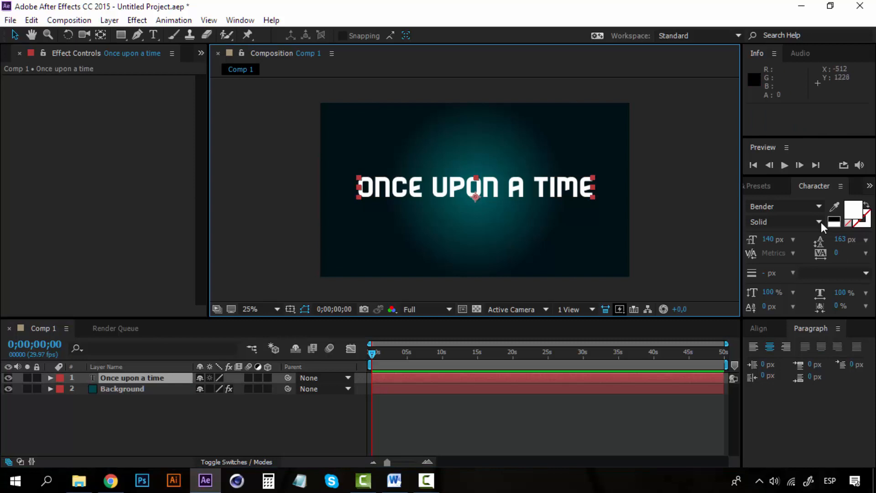
left_click(759, 328)
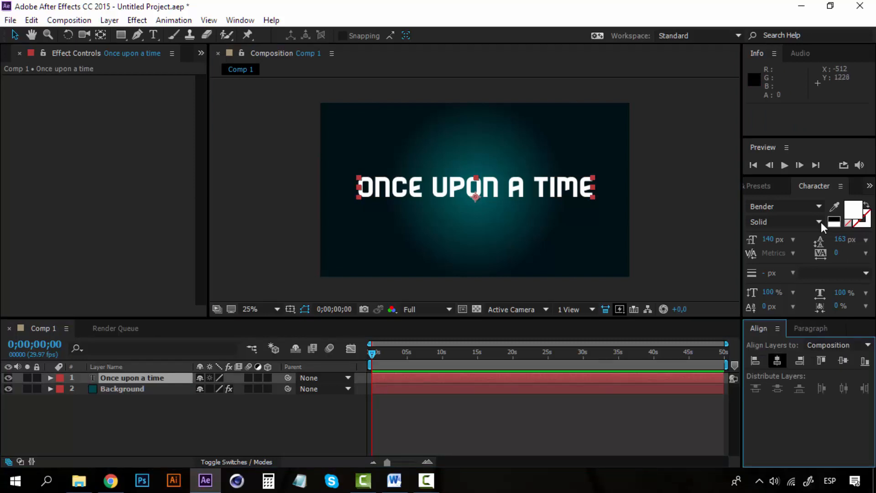
left_click(777, 361)
left_click(843, 361)
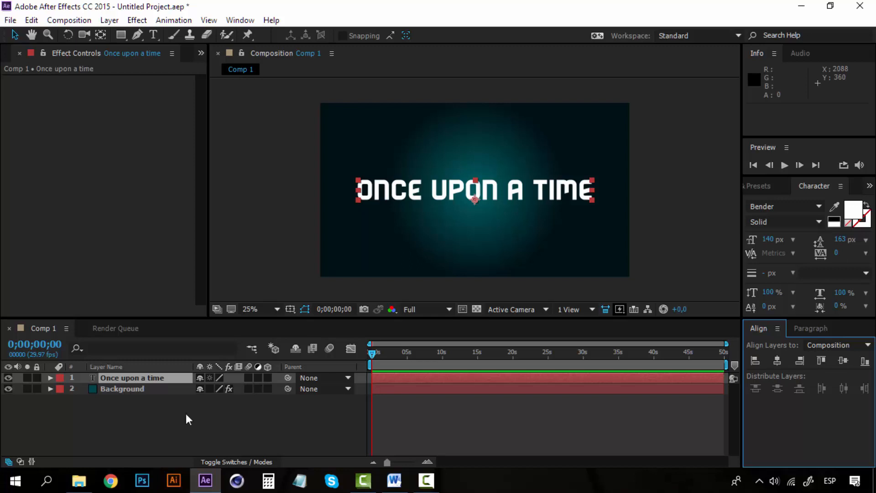
Duplicate the "Once upon a time" text layer and clear the selection.
left_click(558, 187)
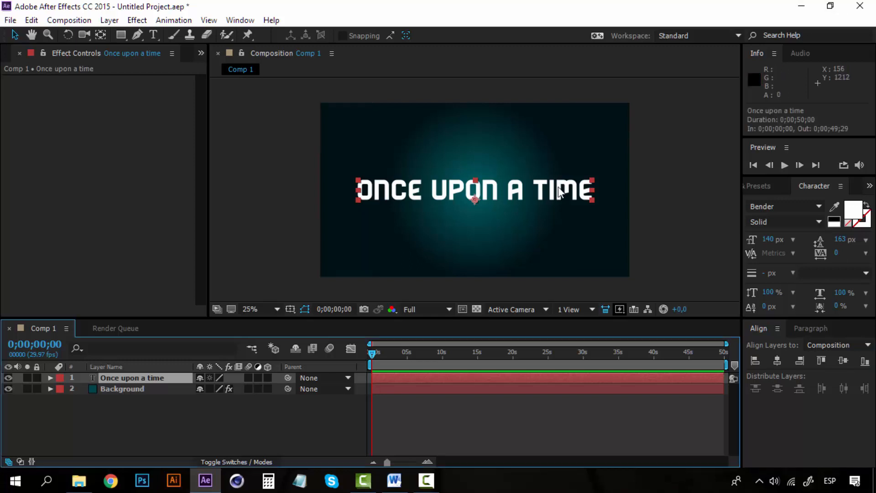
key("ctrl+shift+a")
left_click(558, 187)
key("ctrl+d")
key("ctrl+shift+a")
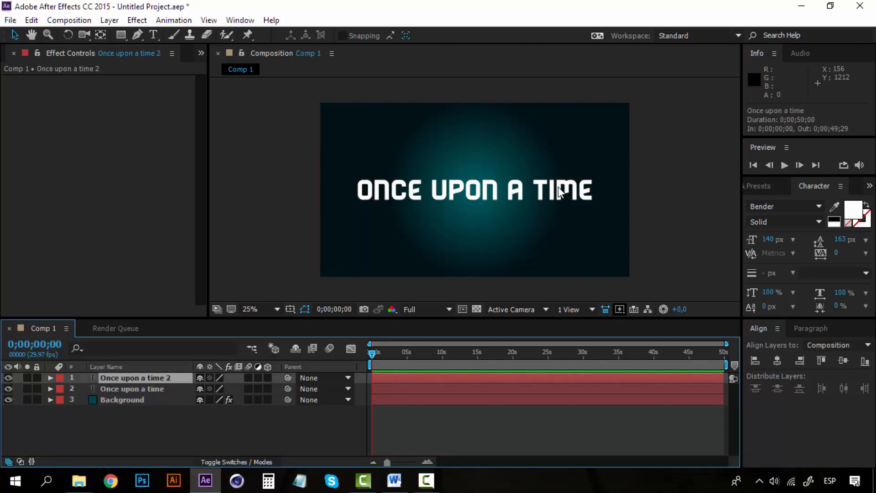
Nudge the original text layer beneath the duplicate right and up to about position 971.7, 593.8.
left_click(558, 187)
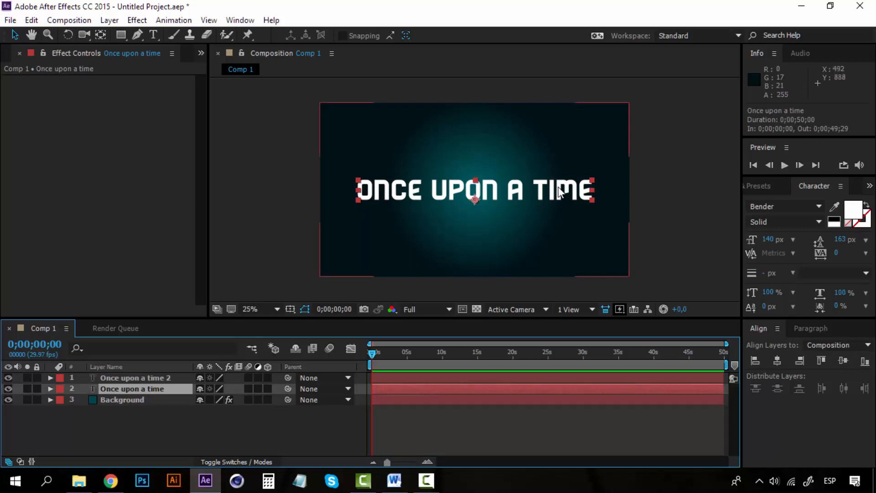
key("Right")
key("Right")
key("Right")
key("Right")
key("Right")
key("Right")
key("Right")
key("Right")
key("Right")
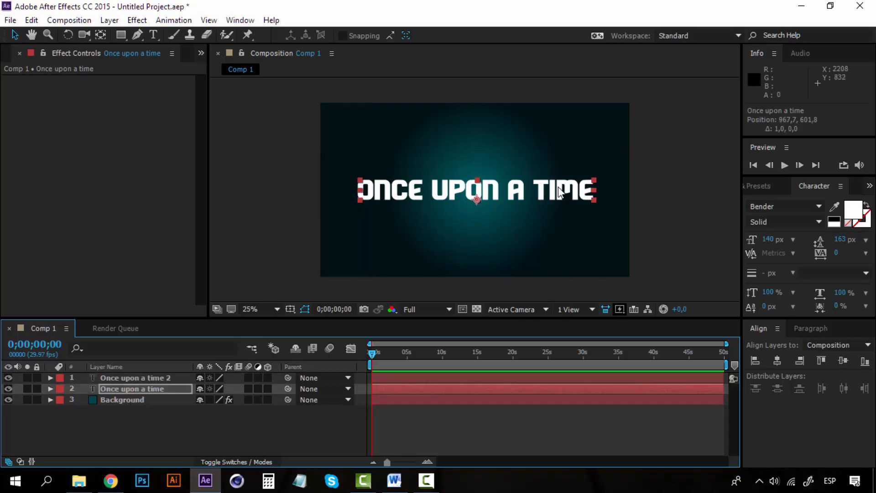
key("Up")
key("Up")
key("Up")
key("Up")
key("Up")
key("Up")
key("Up")
key("Up")
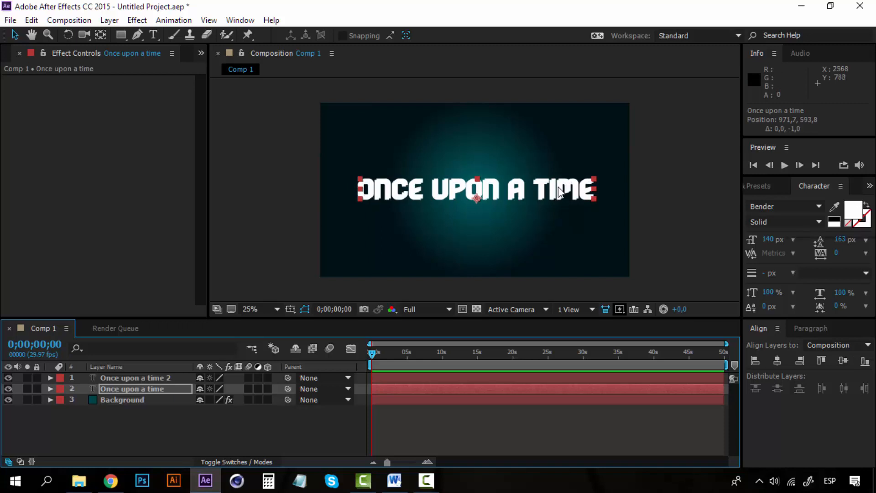
Change the fill colour of the original "Once upon a time" text layer to cyan 27E8EF.
left_click(853, 210)
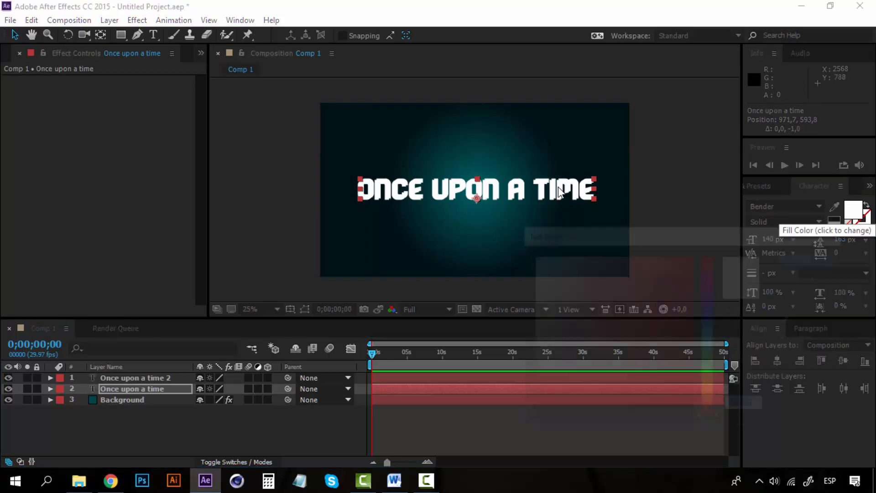
left_click(710, 339)
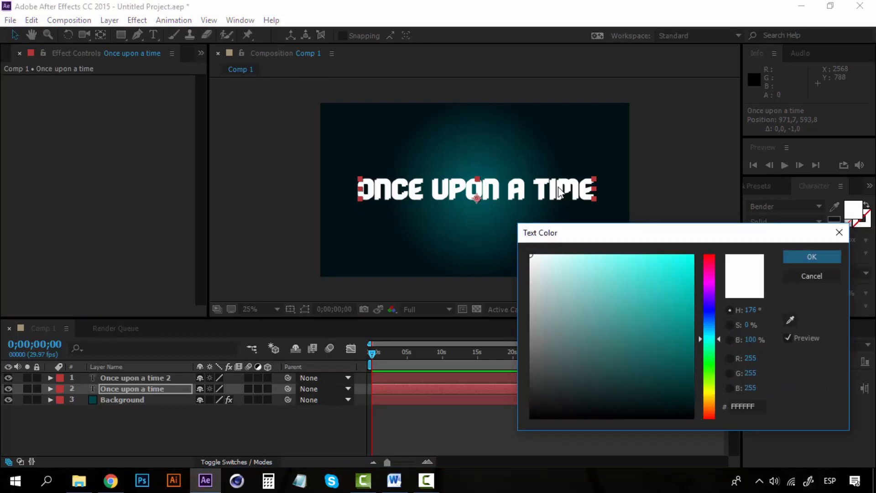
mouse_move(612, 261)
left_mouse_down()
mouse_move(607, 255)
mouse_move(619, 255)
left_mouse_up()
left_click_drag(709, 339, 710, 326)
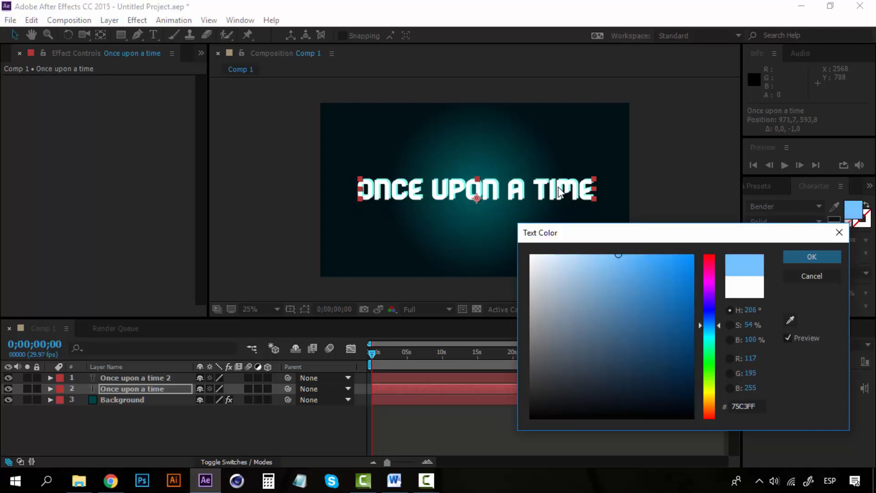
mouse_move(619, 254)
left_mouse_down()
mouse_move(601, 255)
mouse_move(670, 254)
left_mouse_up()
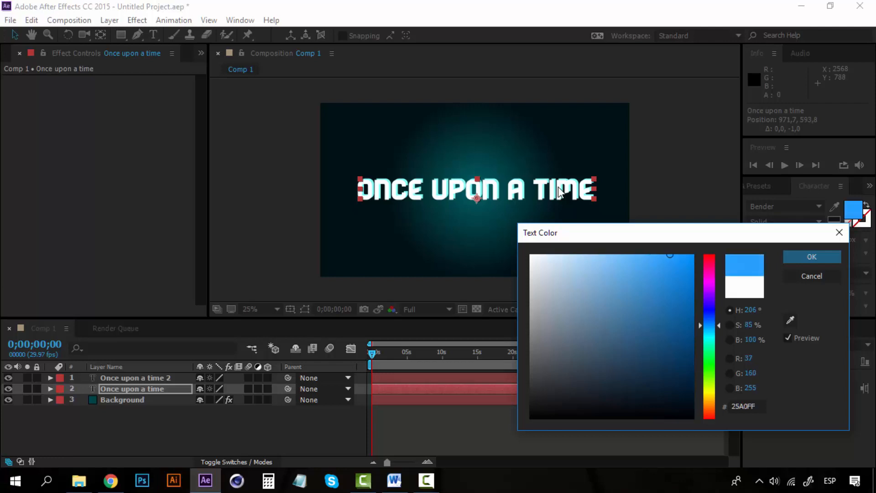
left_click_drag(709, 325, 709, 333)
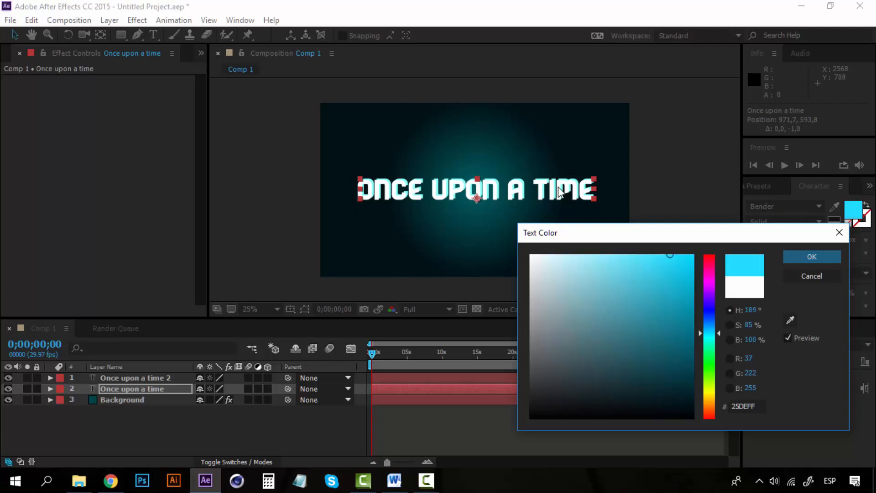
left_click_drag(670, 254, 693, 316)
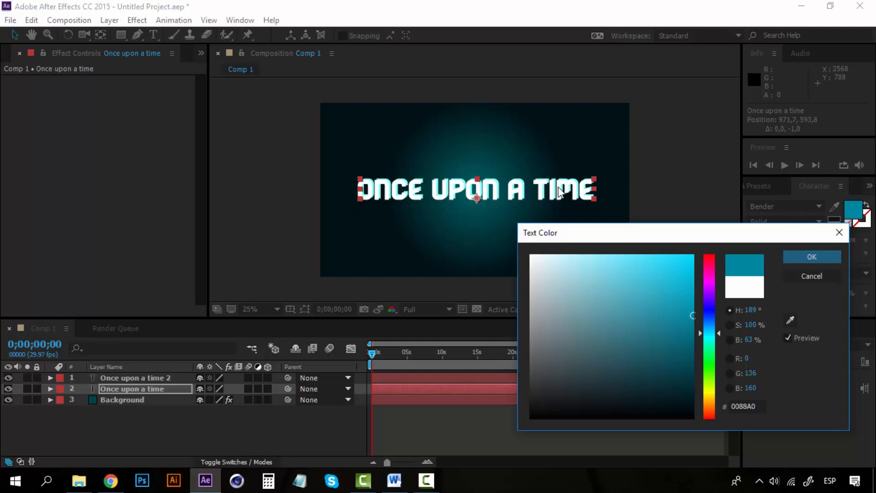
left_click_drag(709, 333, 710, 325)
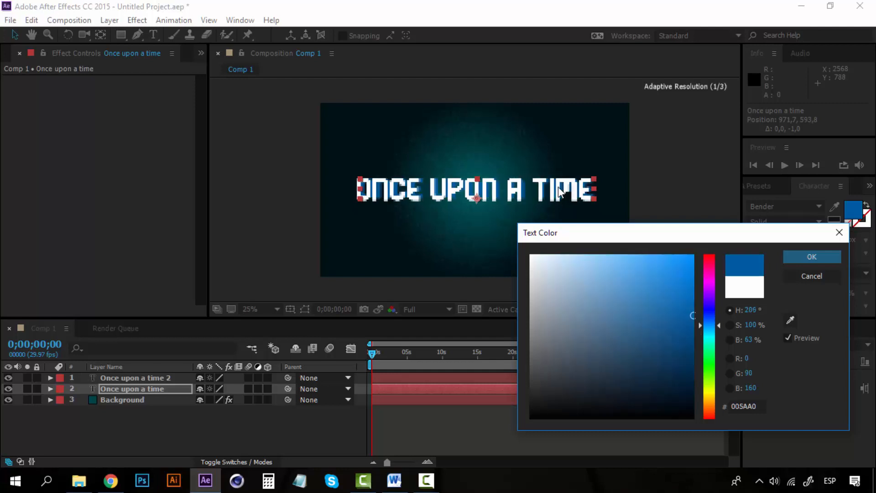
mouse_move(710, 326)
left_mouse_down()
mouse_move(710, 336)
mouse_move(675, 260)
mouse_move(667, 265)
left_mouse_up()
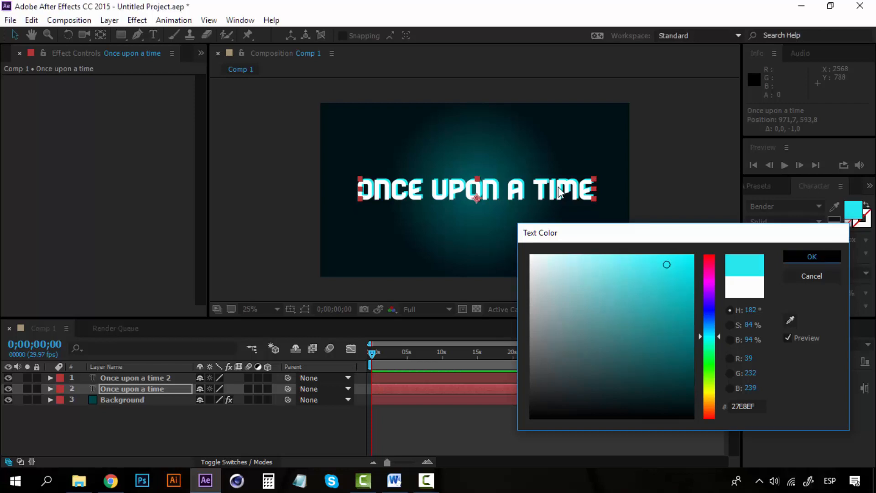
key("Return")
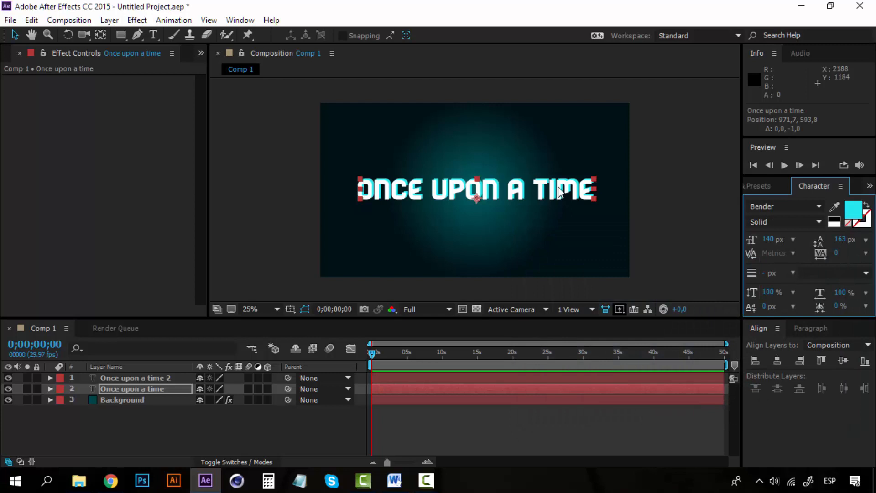
Apply the Stylize Glow effect to the "Once upon a time 2" layer and set its Glow Radius to 35.
key("ctrl+0")
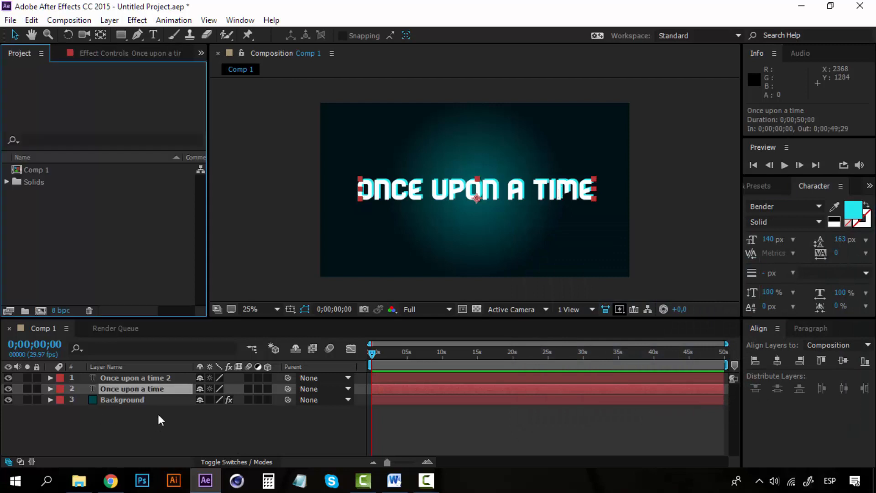
left_click(164, 379)
left_click(160, 387)
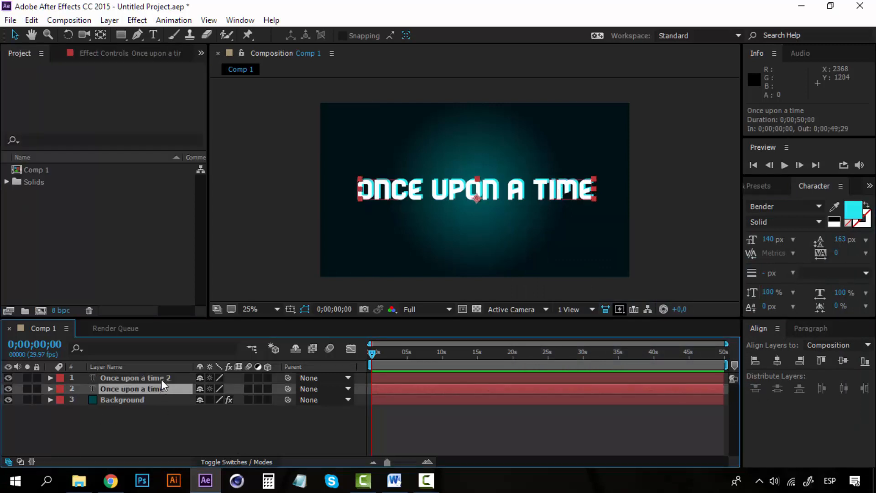
left_click(160, 379)
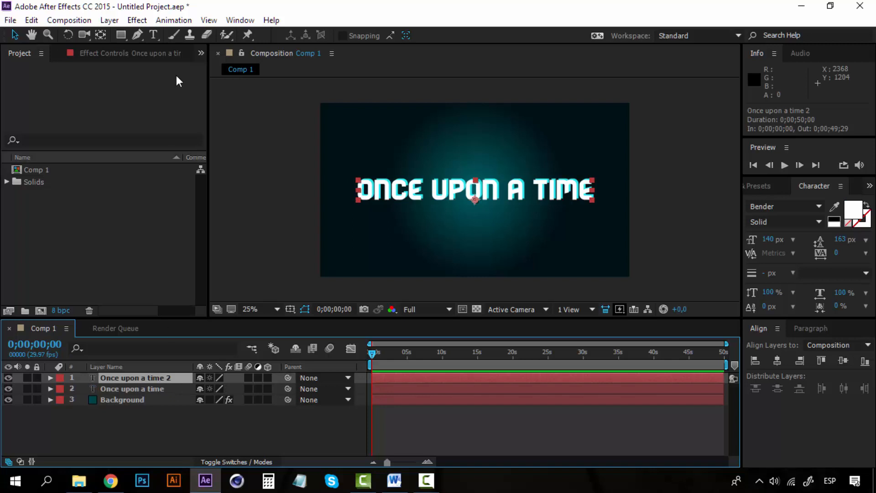
left_click(137, 20)
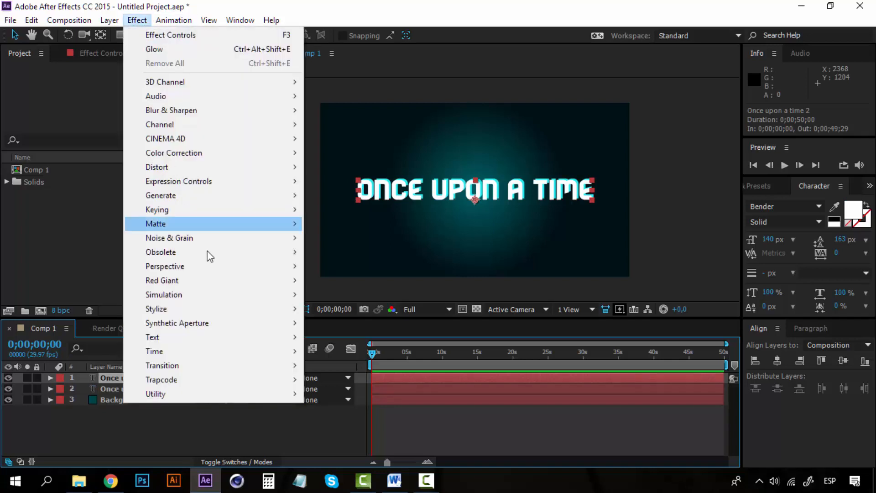
mouse_move(234, 309)
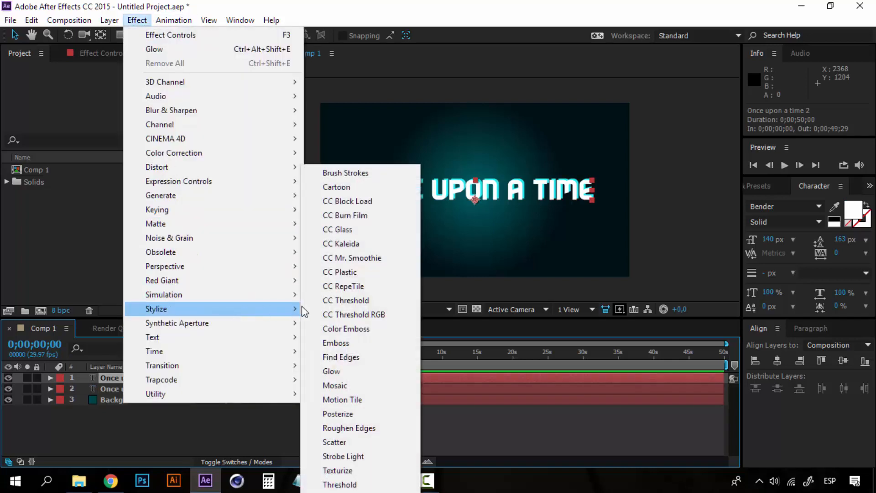
left_click(347, 370)
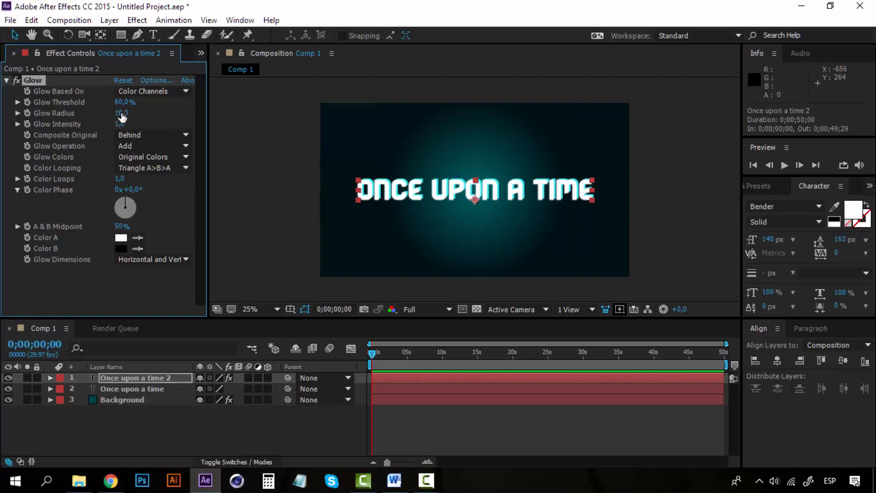
left_click_drag(122, 118, 138, 114)
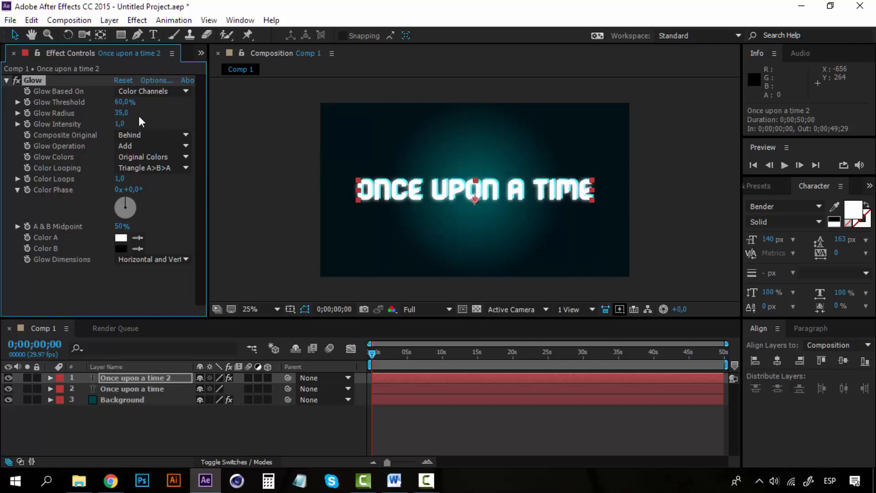
Set the Glow effect's Color A to light cyan and its Glow Colors option to A & B Colors.
left_click(122, 238)
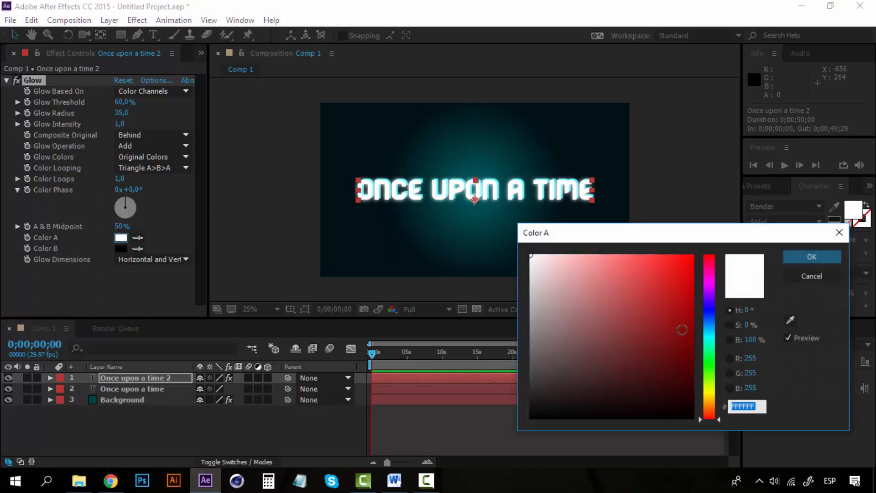
left_click(711, 336)
left_click_drag(585, 270, 607, 229)
left_click(810, 257)
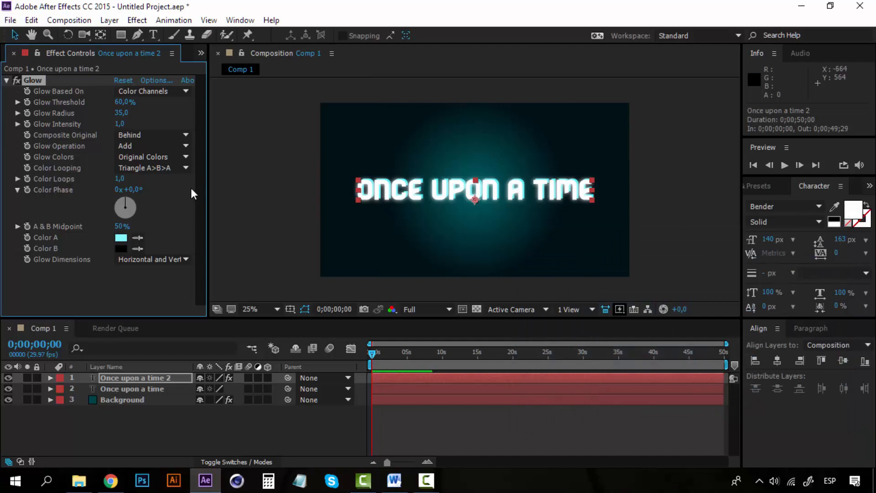
left_click(183, 155)
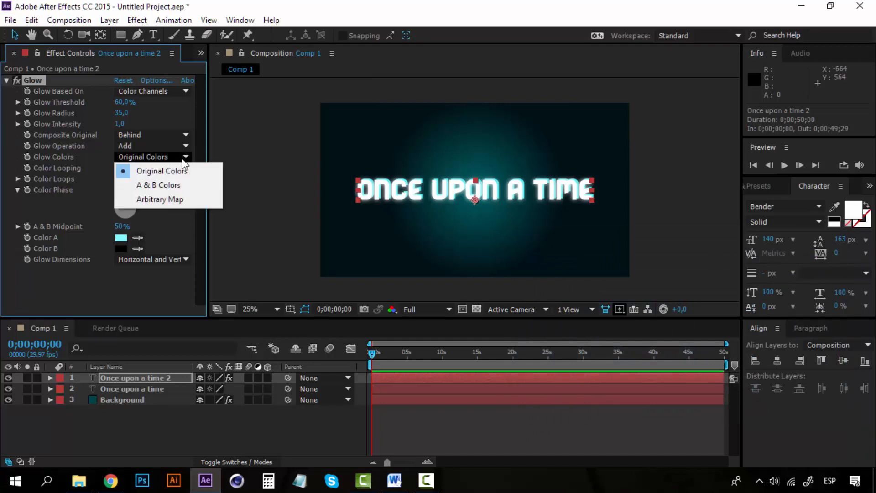
left_click(172, 186)
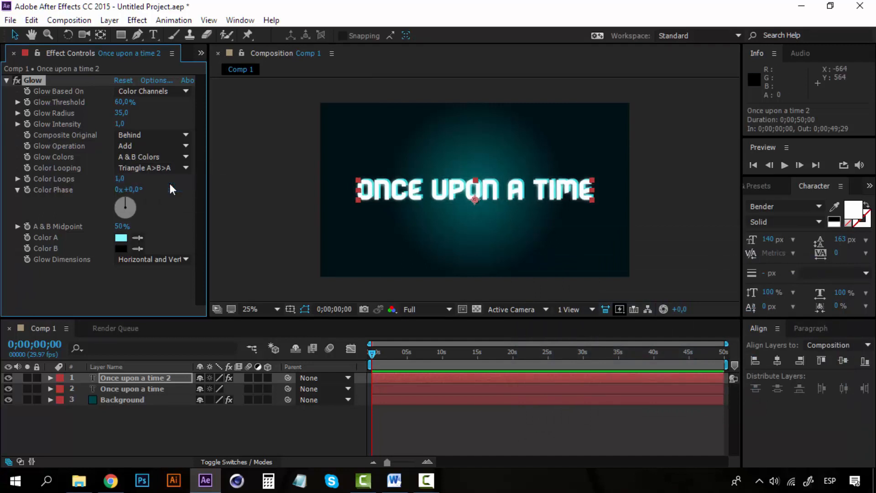
Set the Glow effect's Color B to a bright turquoise, more saturated than Color A.
left_click(124, 247)
left_click(624, 292)
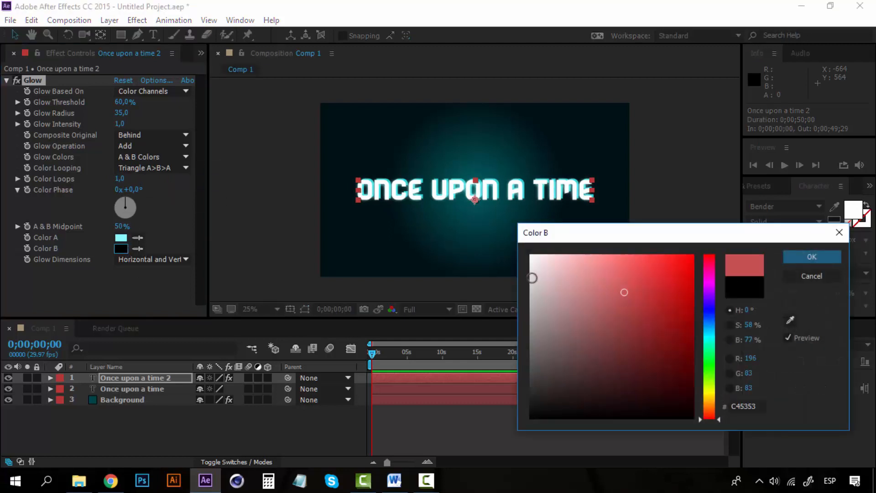
left_click_drag(532, 277, 530, 255)
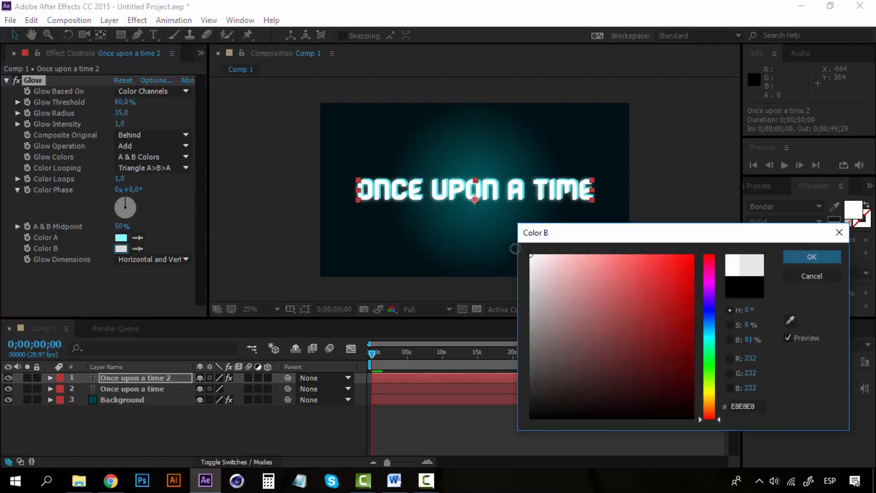
left_click(711, 340)
left_click_drag(590, 266, 561, 191)
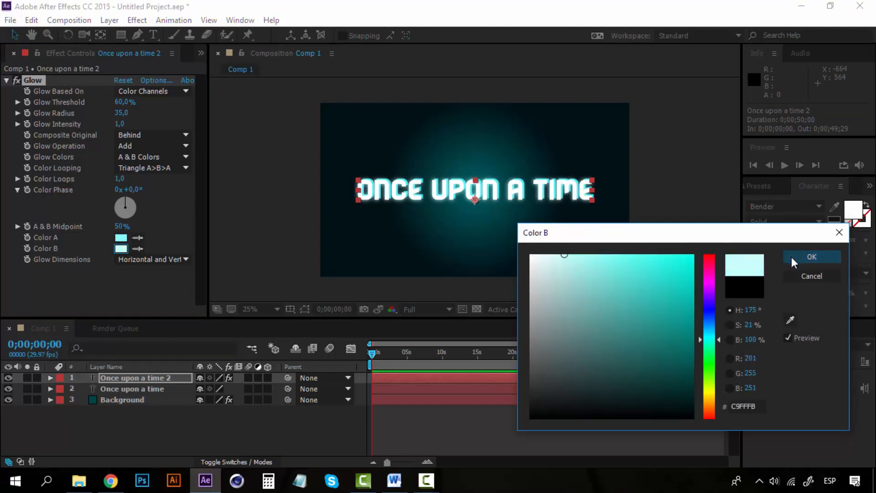
left_click_drag(595, 264, 597, 225)
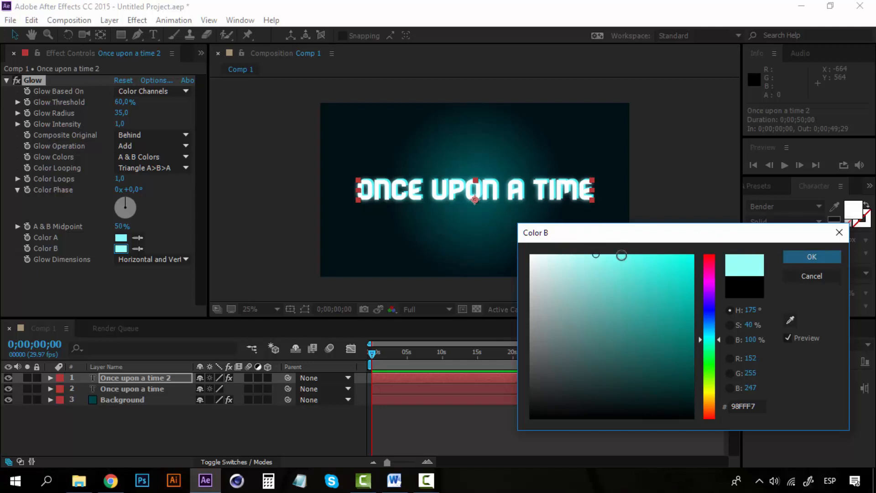
left_click_drag(622, 255, 661, 221)
left_click(802, 260)
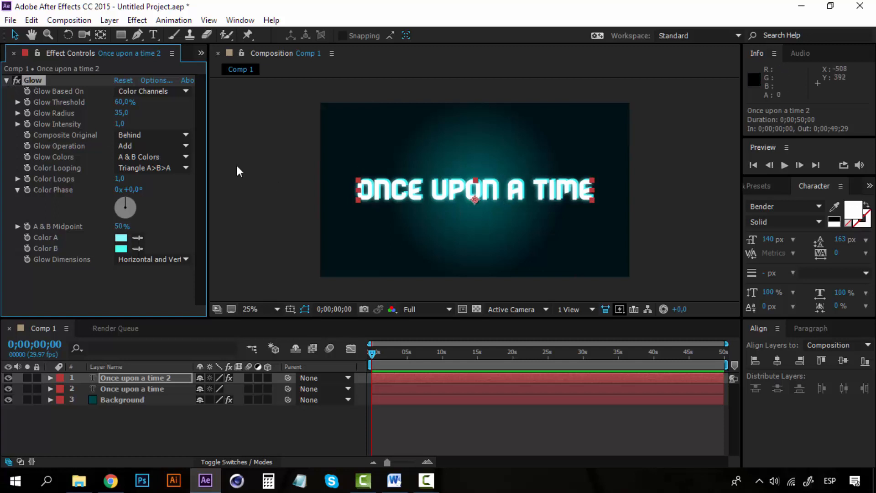
Try a different Glow Radius and set it back to 35.
left_click_drag(122, 113, 129, 113)
left_click(125, 113)
key("Return")
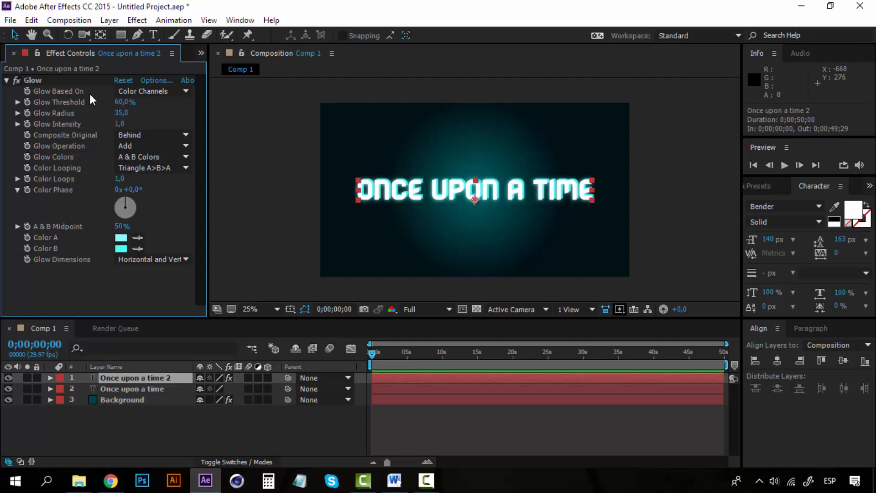
Collapse the Glow settings and toggle the visibility of the original "Once upon a time" layer to compare the title with and without it.
left_click(7, 80)
left_click(155, 388)
left_click(156, 381)
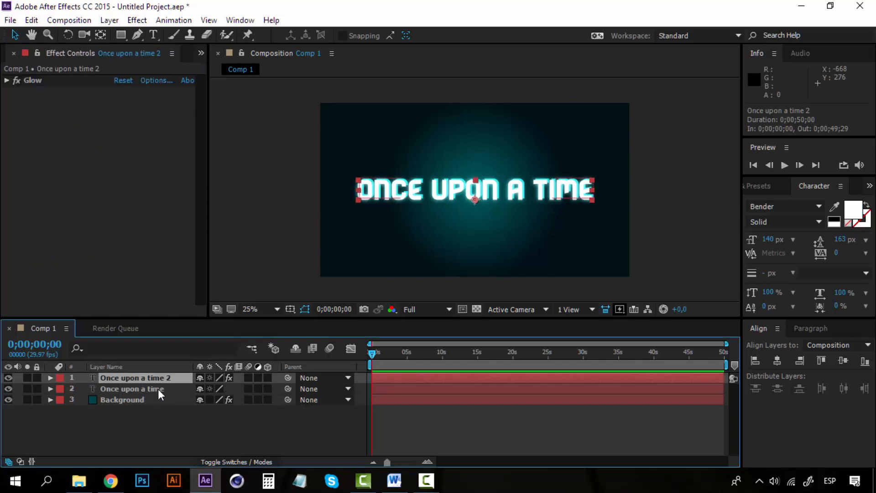
left_click(158, 389)
left_click(10, 388)
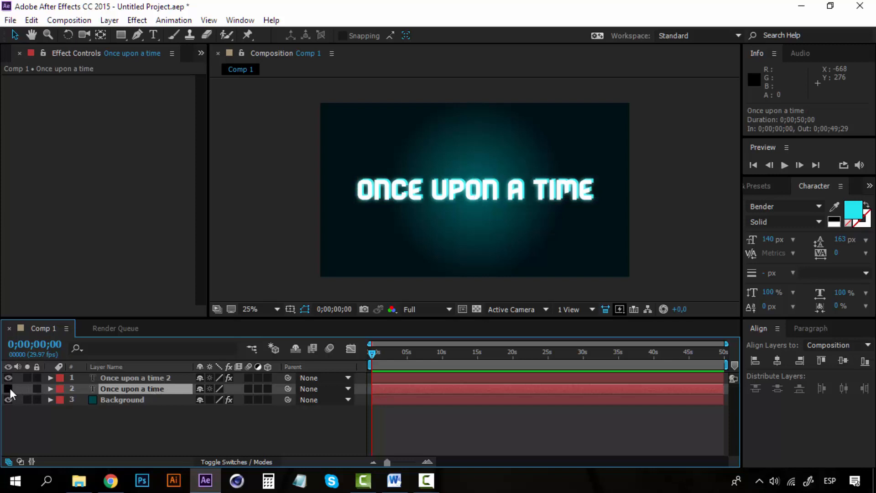
left_click(10, 388)
left_click(10, 387)
left_click(9, 387)
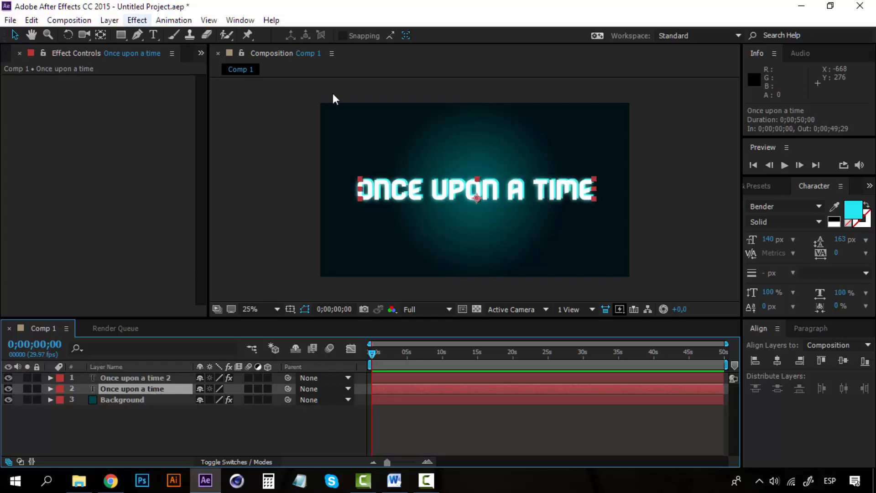
Search the effects for "drop shadow" and apply Drop Shadow to the original "Once upon a time" layer.
left_click(771, 187)
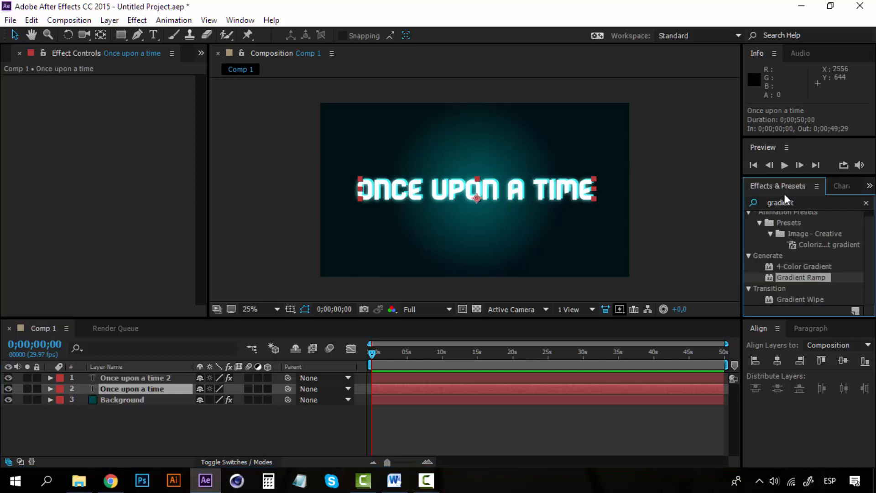
left_click(808, 203)
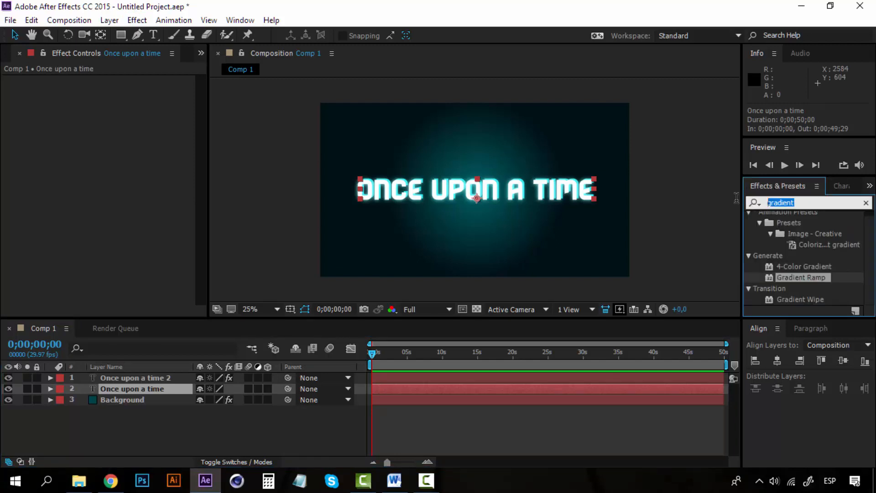
type("drop shadow")
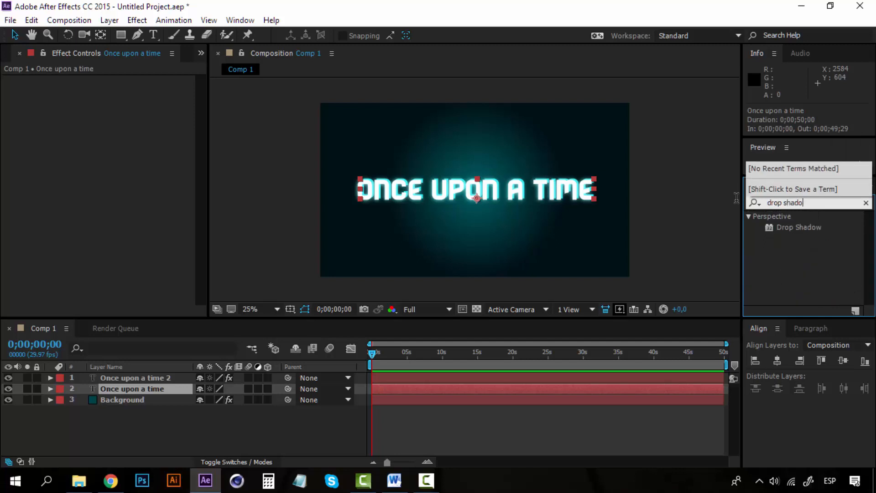
double_click(801, 226)
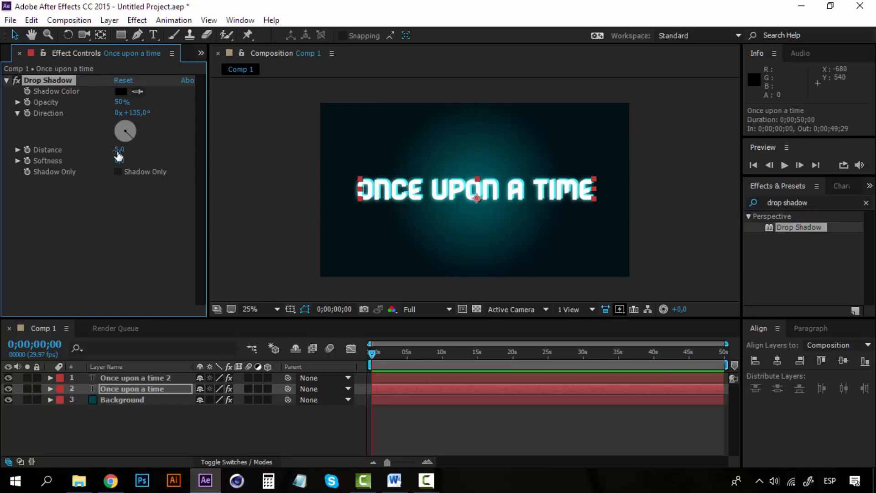
Set the Drop Shadow direction to 1x+61° and increase its distance to about 27.
left_click_drag(118, 150, 125, 150)
left_click_drag(130, 134, 122, 135)
left_click(118, 139)
left_click_drag(121, 154, 122, 149)
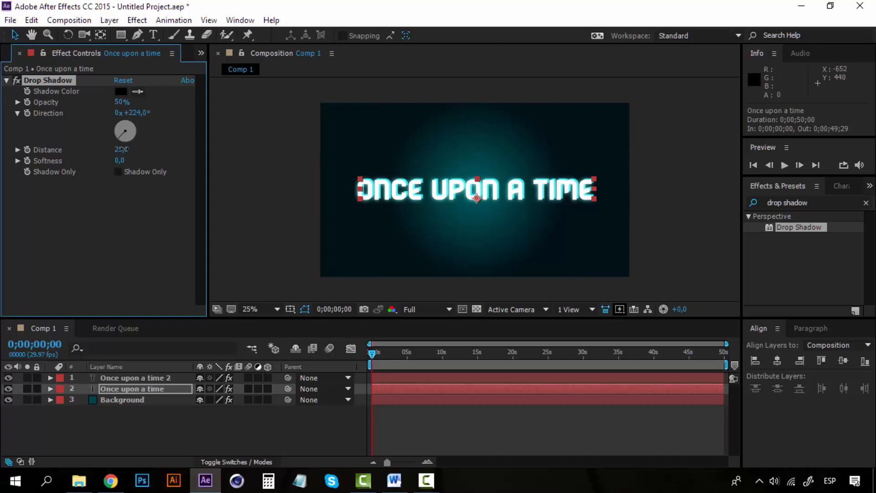
left_click(119, 125)
left_click_drag(121, 129, 142, 123)
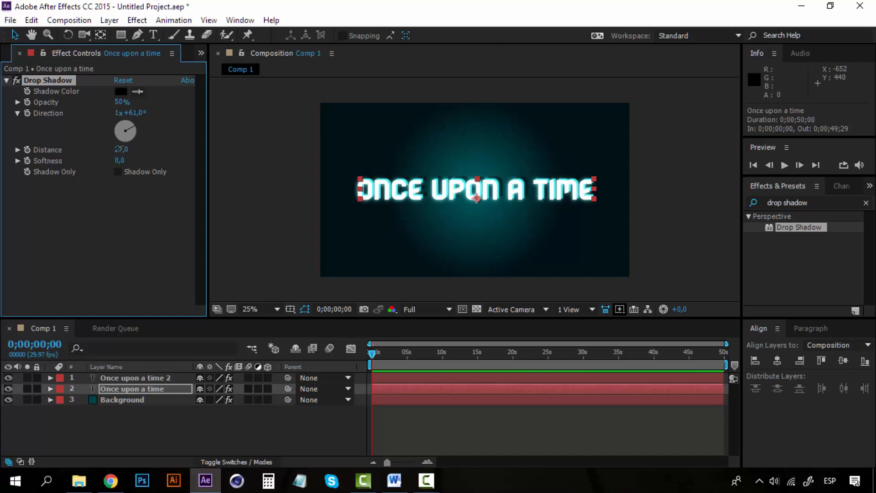
Reduce the Drop Shadow distance and add a little softness, finishing with the effect's settings collapsed.
left_click_drag(121, 149, 113, 148)
left_click_drag(118, 161, 130, 160)
left_click_drag(120, 160, 118, 161)
left_click(7, 80)
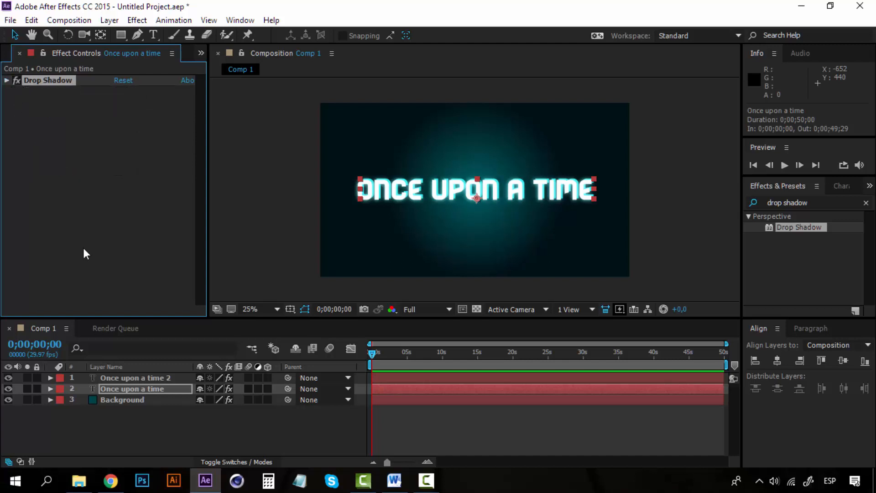
Pre-compose the two "Once upon a time" text layers into a composition named "Once Upon", moving all attributes into it.
left_click(153, 382)
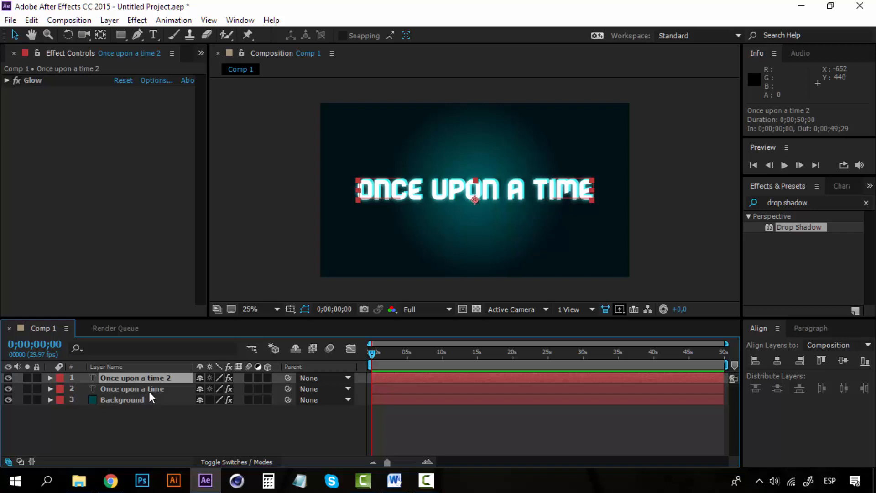
left_click(149, 392, "ctrl")
left_click(153, 409)
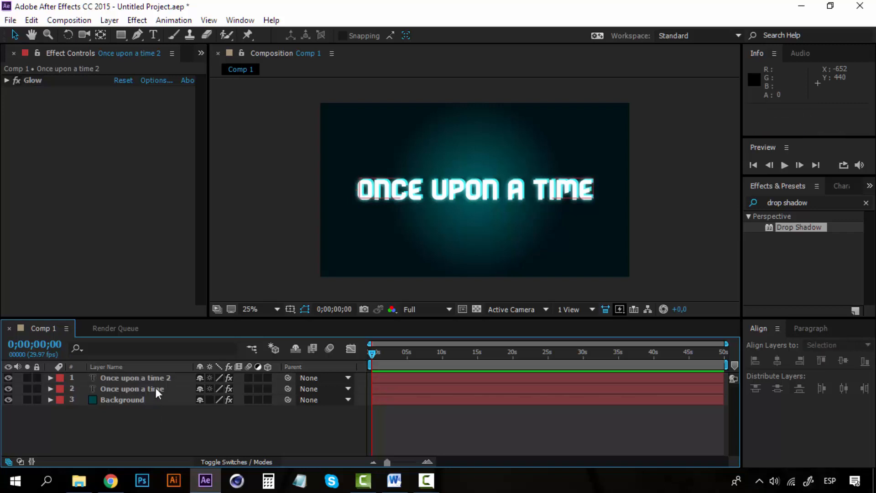
left_click(155, 388)
left_click(154, 377, "ctrl")
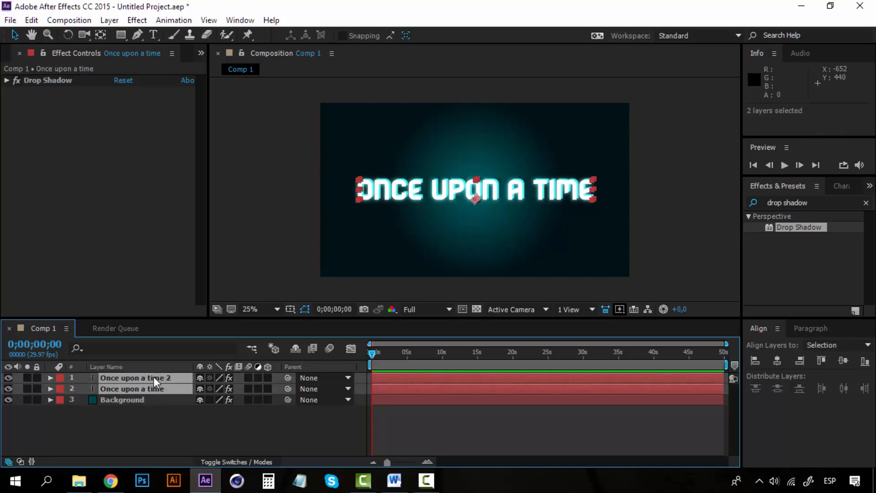
right_click(153, 376)
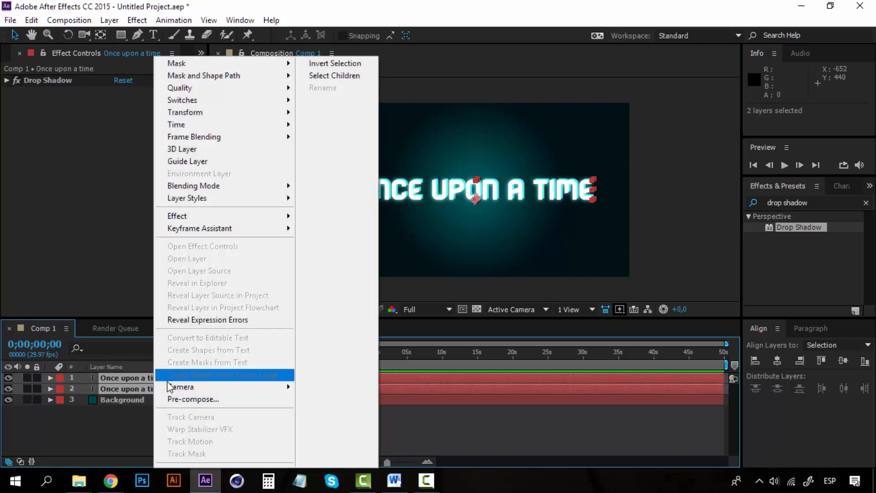
left_click(209, 401)
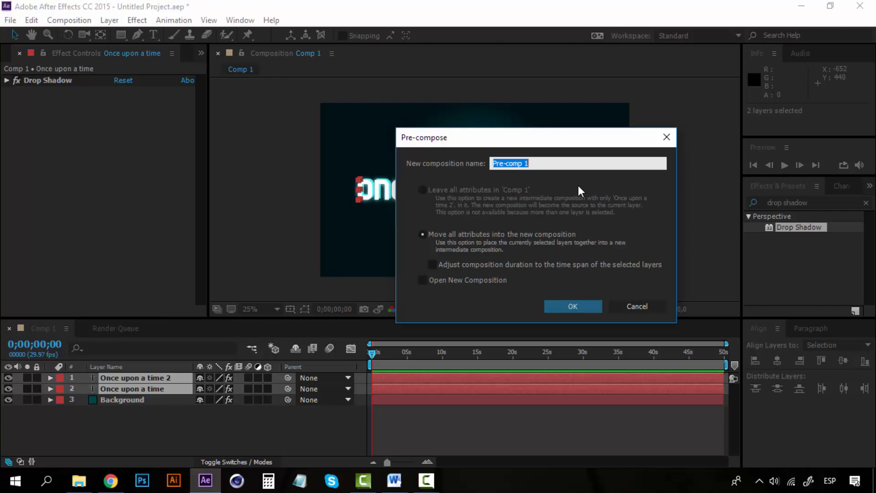
type("Once Upon")
mouse_move(529, 144)
left_mouse_down()
mouse_move(559, 225)
mouse_move(513, 124)
mouse_move(517, 137)
left_mouse_up()
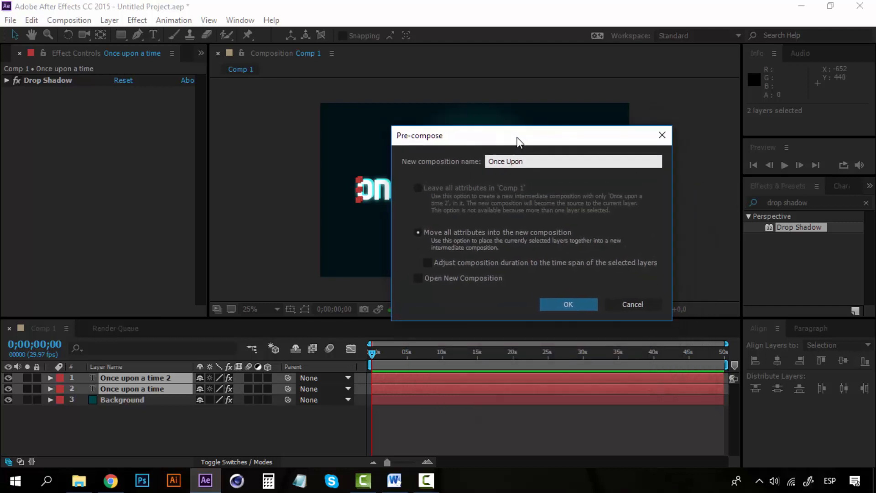
left_click(569, 304)
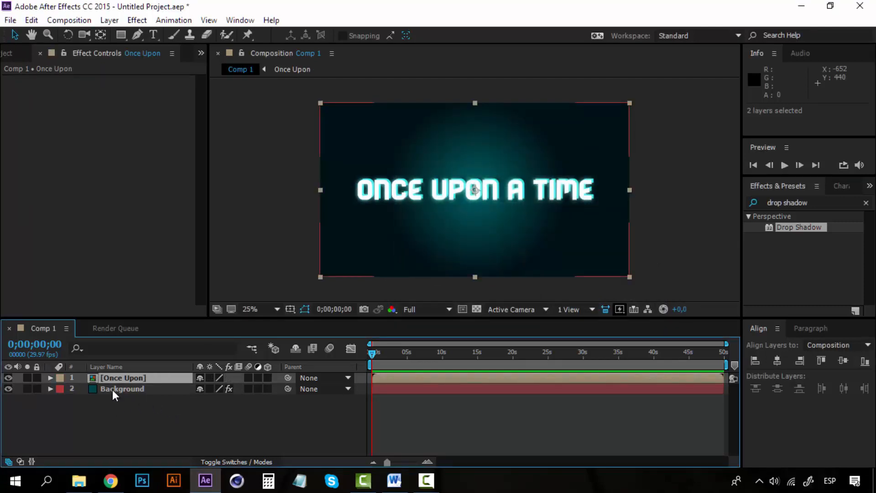
Open the Once Upon pre-composition and inspect its two text layers and the Drop Shadow settings.
left_click(112, 390)
left_click(110, 379)
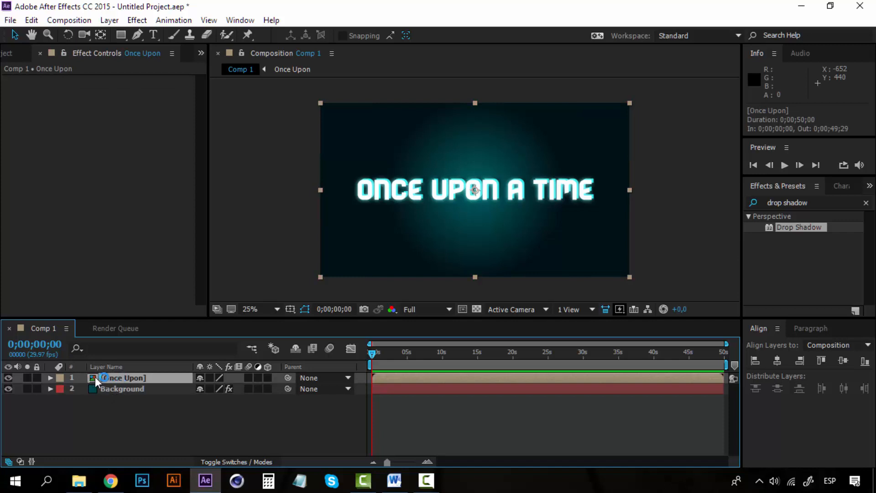
double_click(95, 377)
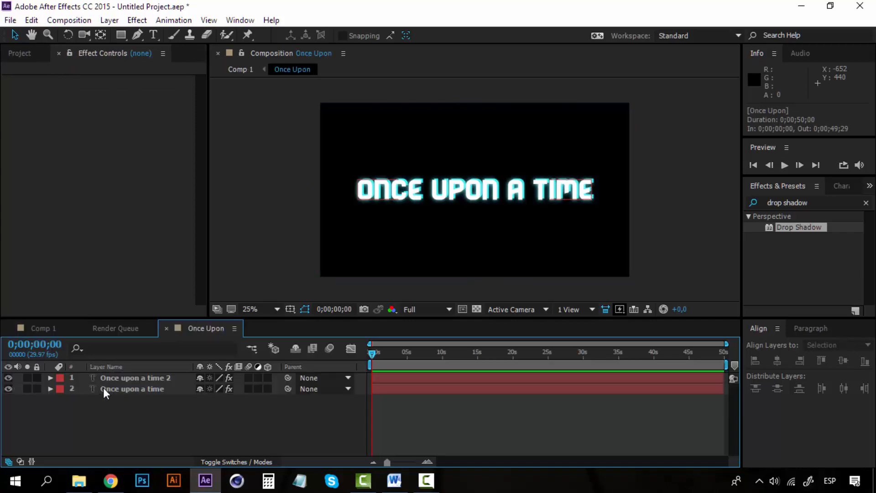
left_click(124, 383)
left_click(124, 389)
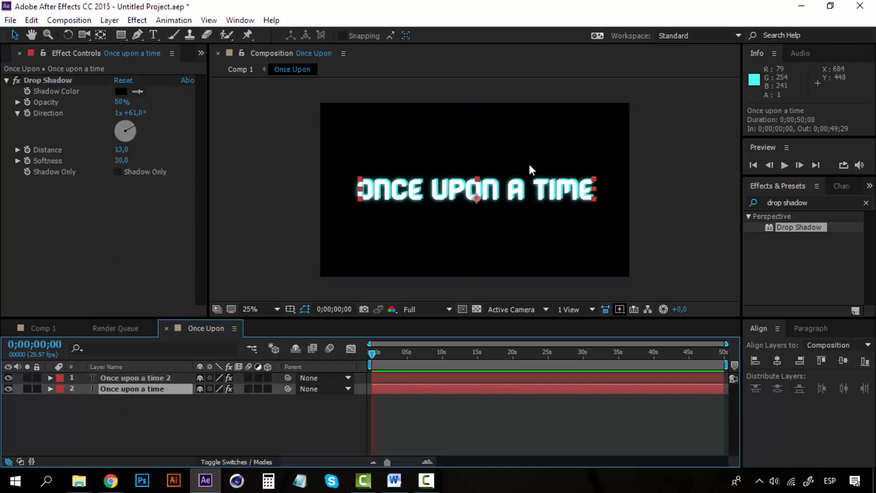
Close the Once Upon timeline, return to Comp 1 and select the Once Upon layer.
left_click(167, 329)
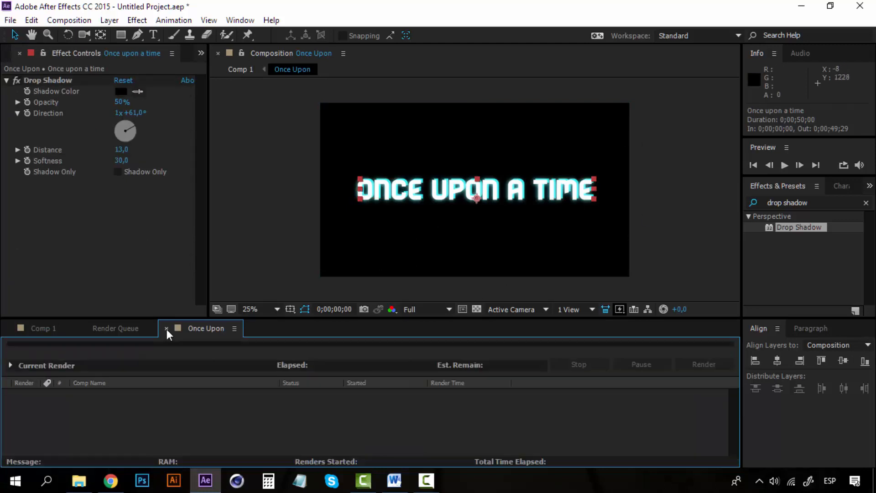
left_click(49, 329)
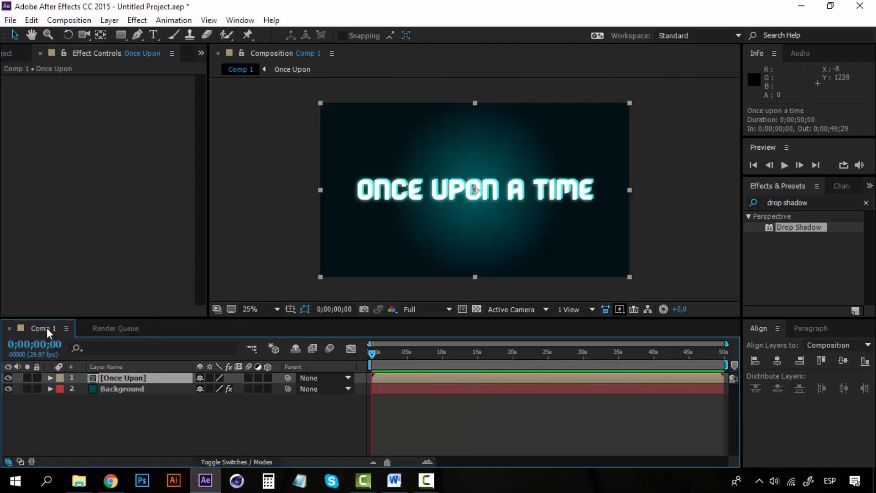
left_click(106, 377)
left_click(114, 417)
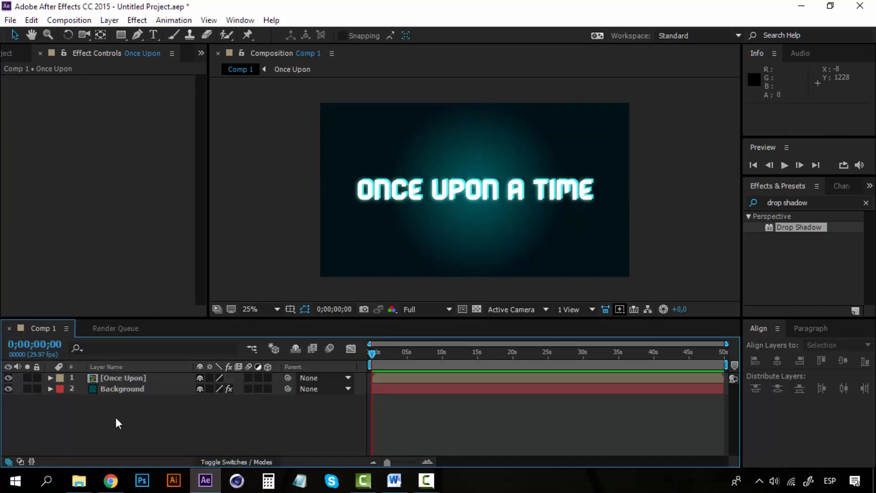
left_click(120, 379)
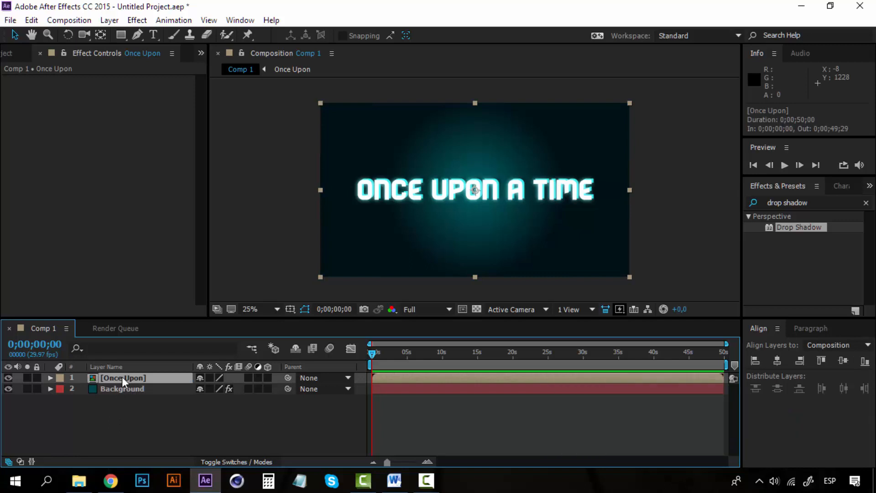